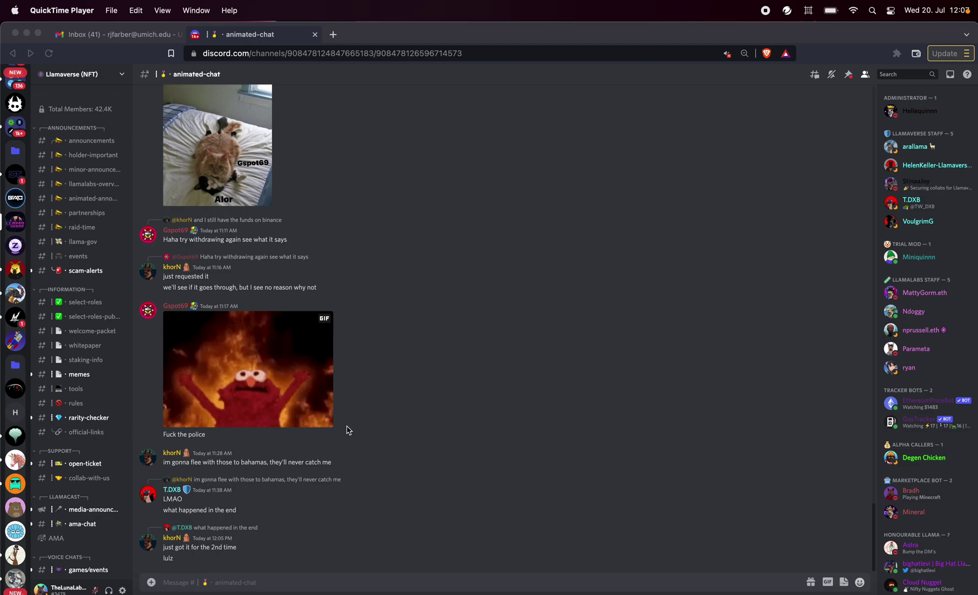
Step: Open the holder-important channel in the Llamaverse (NFT) server
scroll(73, 333, "up", 3)
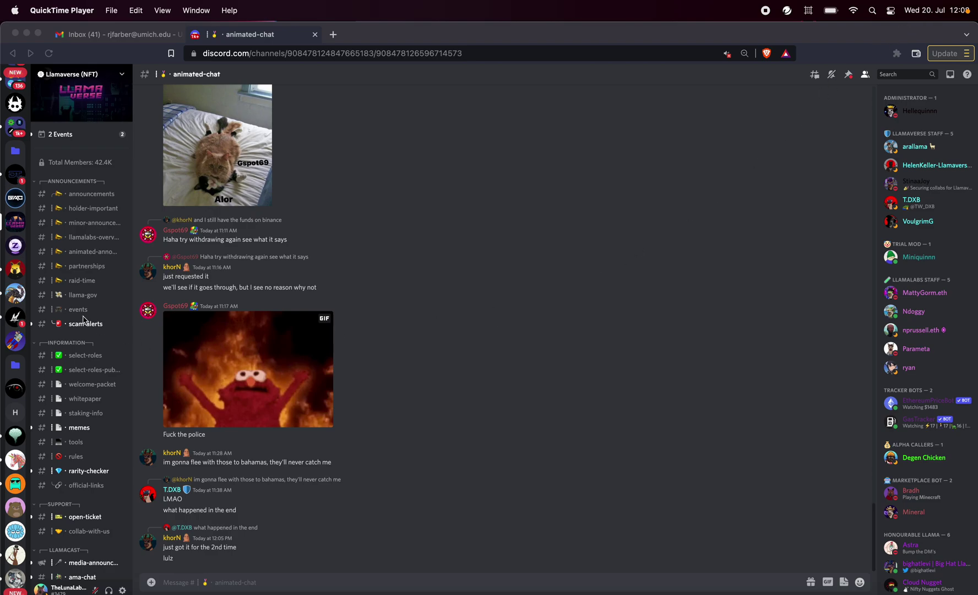
scroll(82, 274, "down", 1)
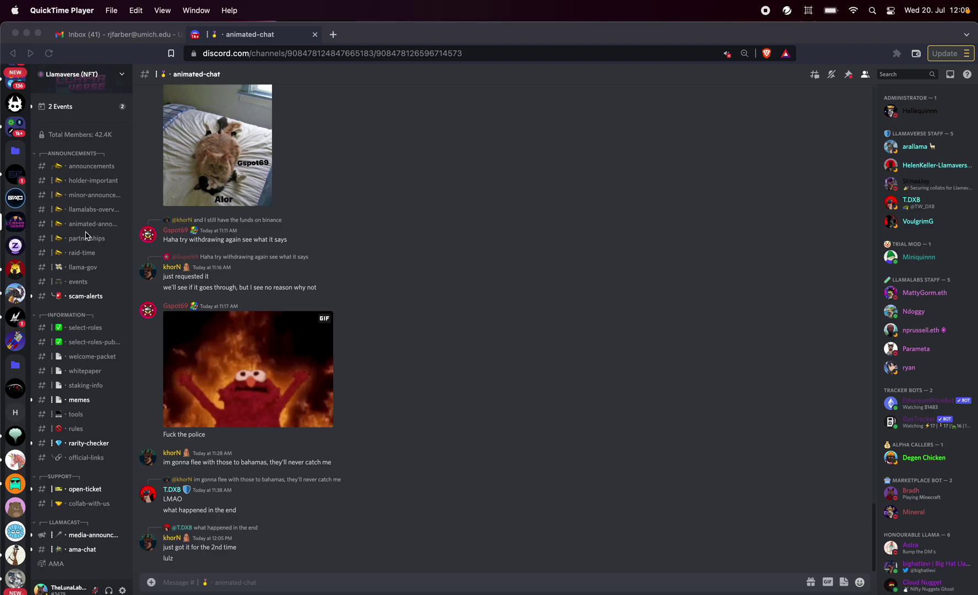
scroll(86, 235, "down", 1)
left_click(88, 165)
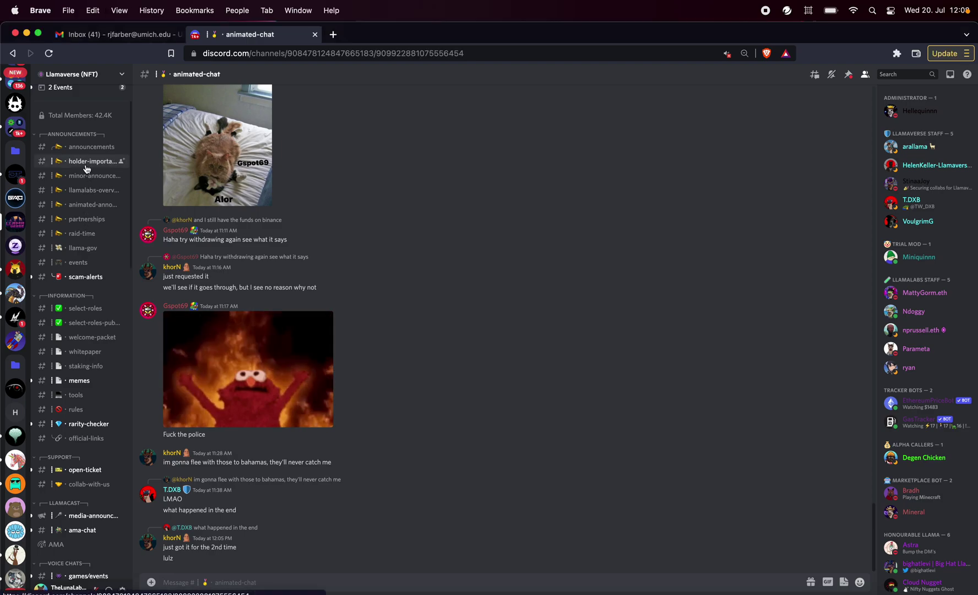
left_click(90, 166)
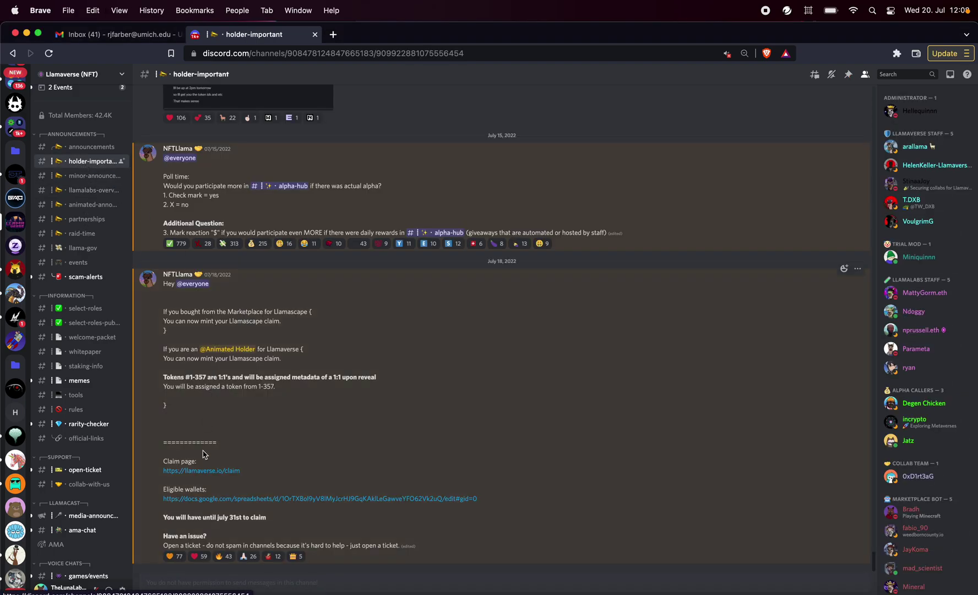
Step: Open the Llamascape claim page linked in the July 18 announcement, copy its web address and close the page
left_click(203, 472)
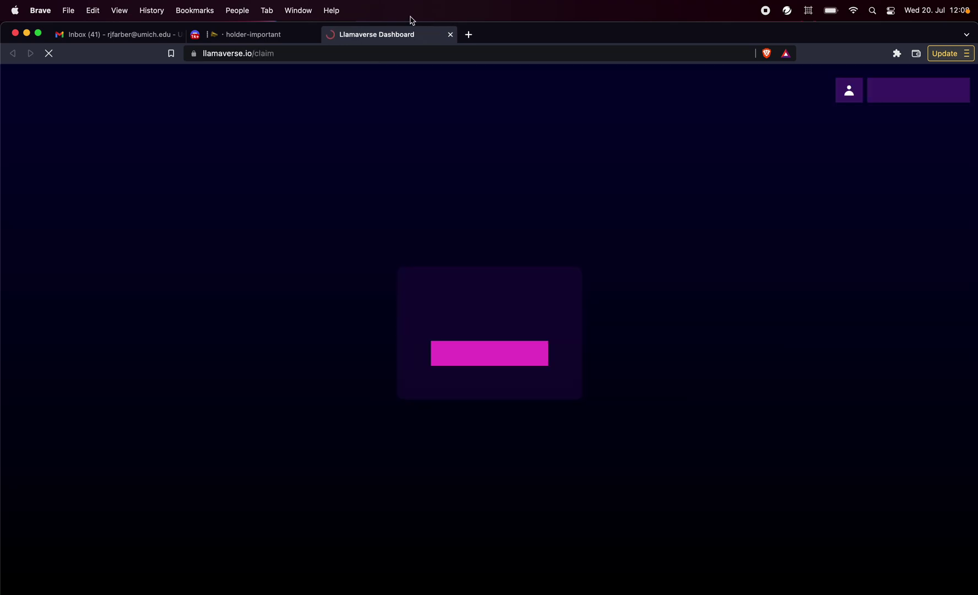
left_click(314, 49)
key("super+c")
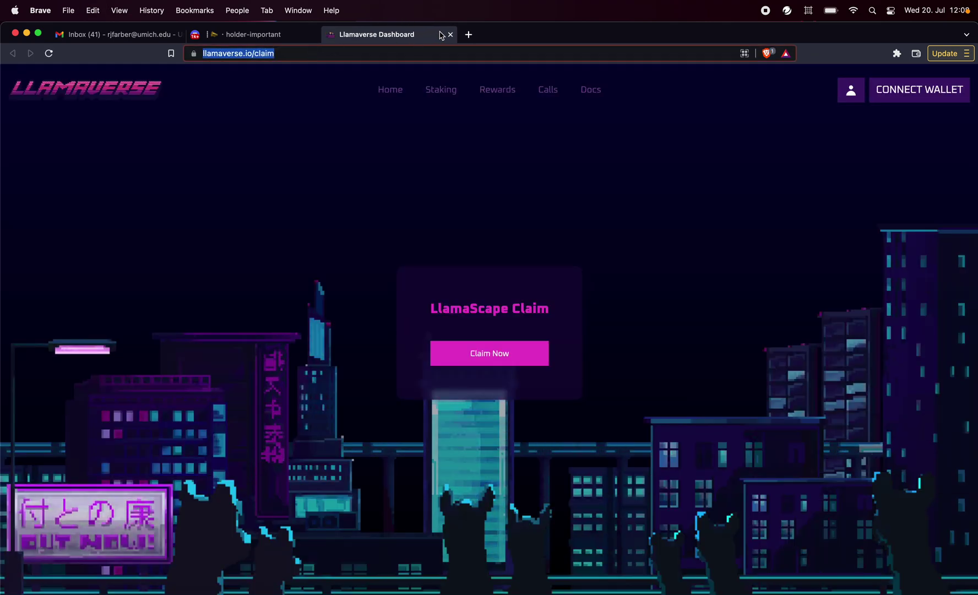
left_click(450, 34)
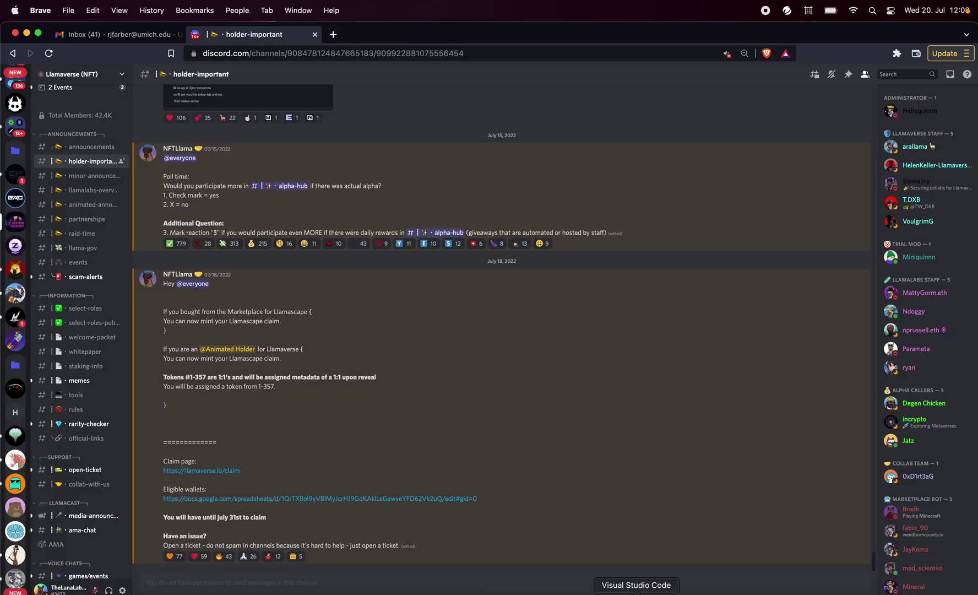
right_click(705, 592)
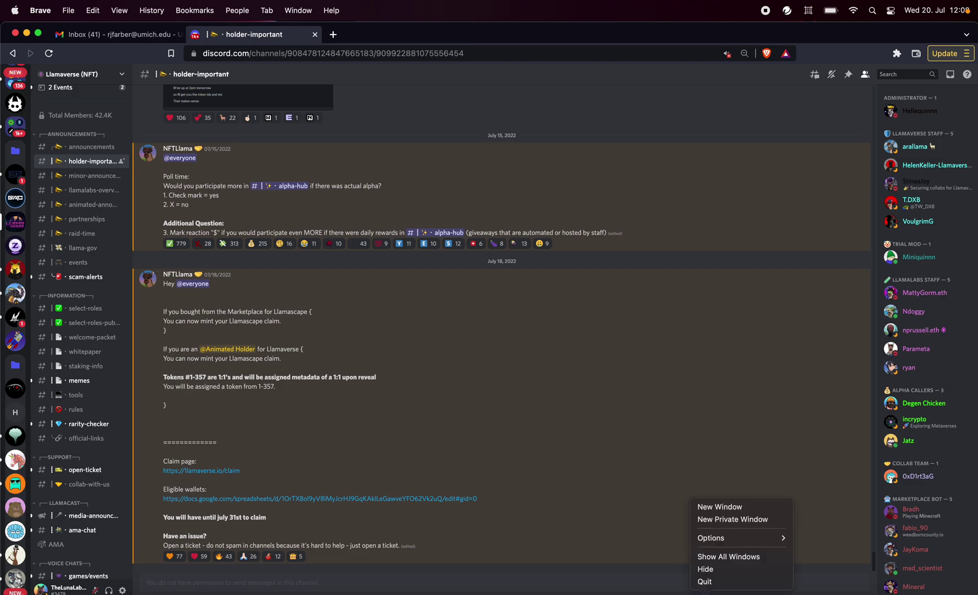
left_click(716, 506)
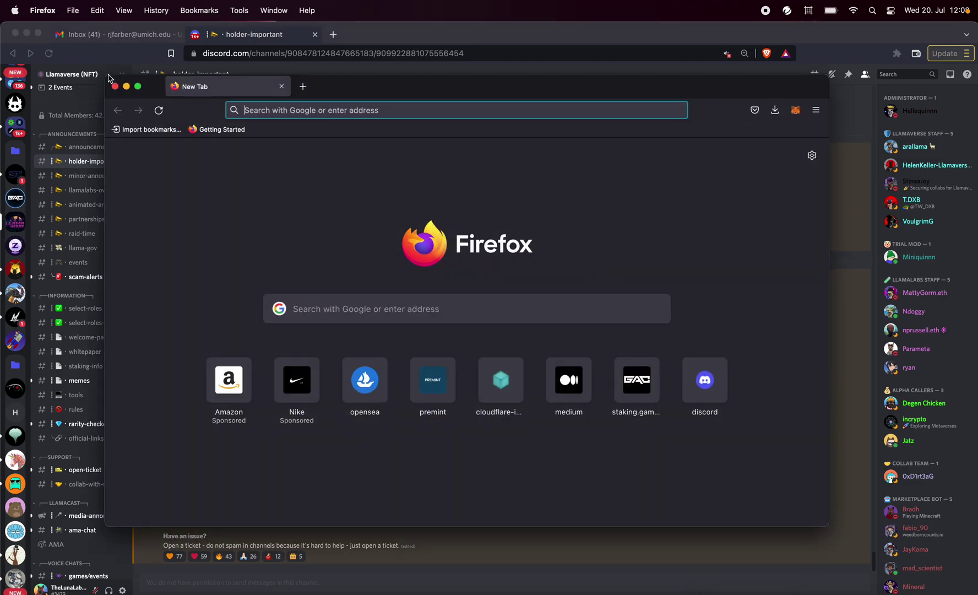
left_click_drag(107, 77, 3, 5)
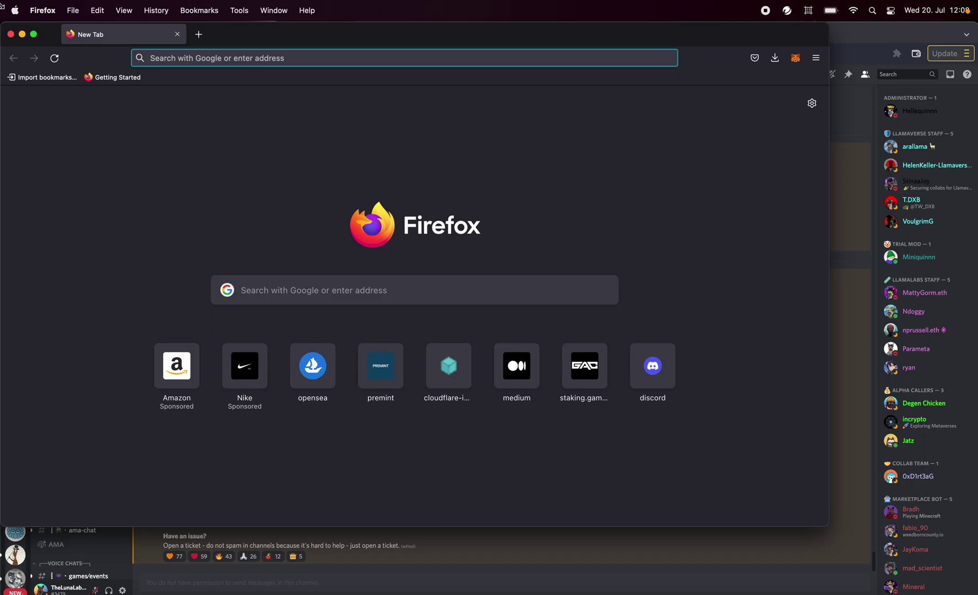
left_click_drag(824, 528, 977, 594)
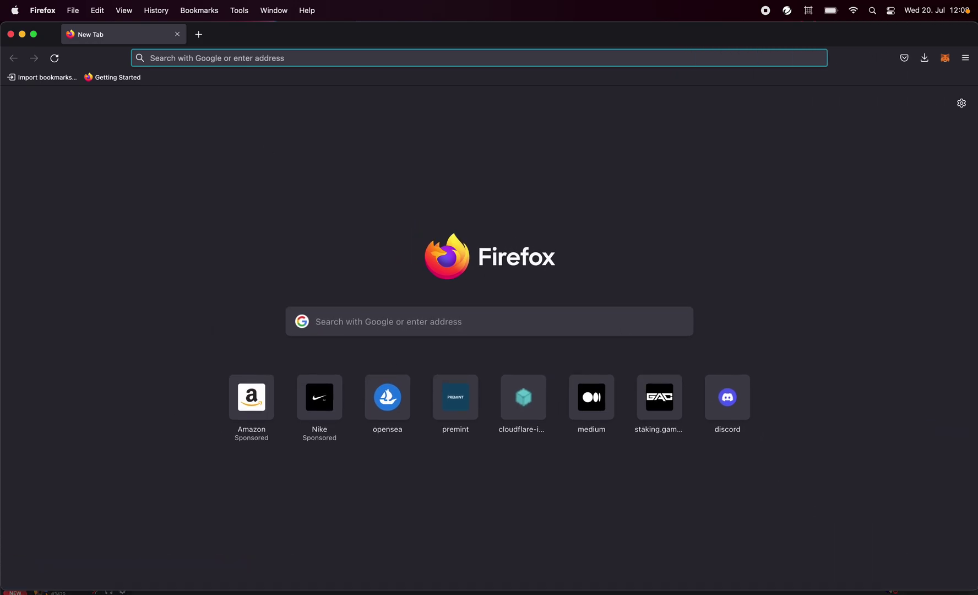
type("https://www.llamaverse.io/claim")
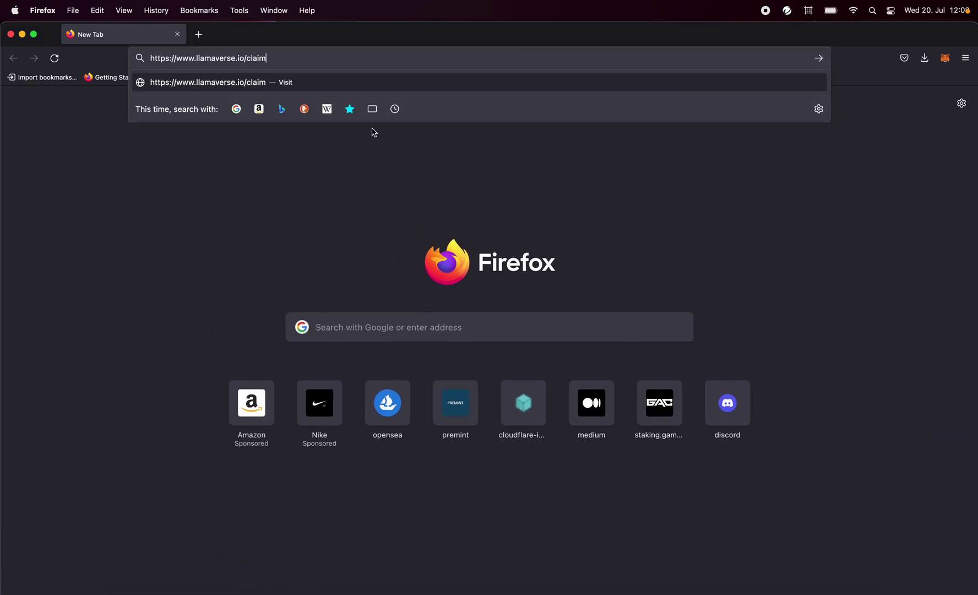
key("Return")
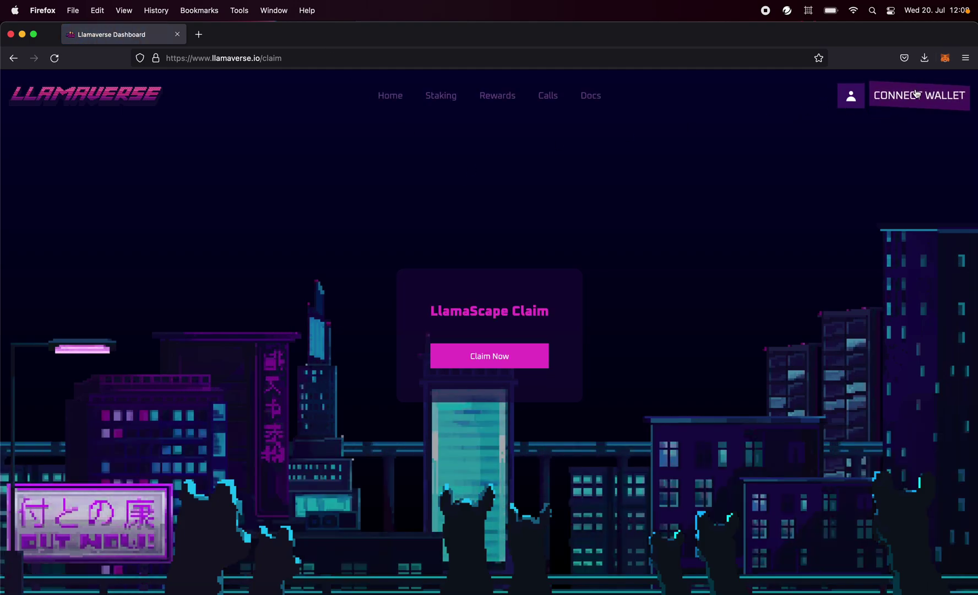
Step: Connect MetaMask's Account 1 to the Llamaverse site
left_click(861, 99)
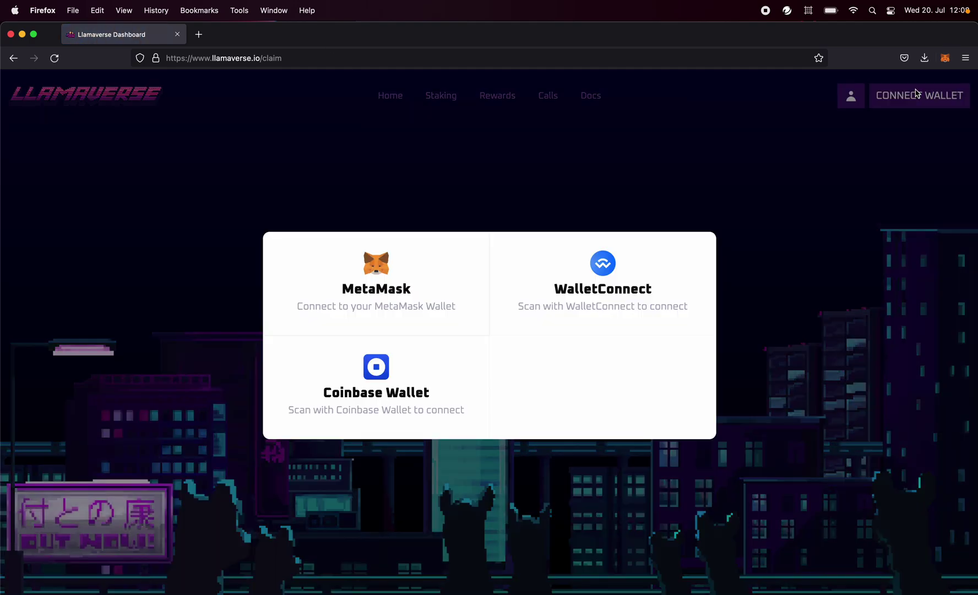
left_click(377, 283)
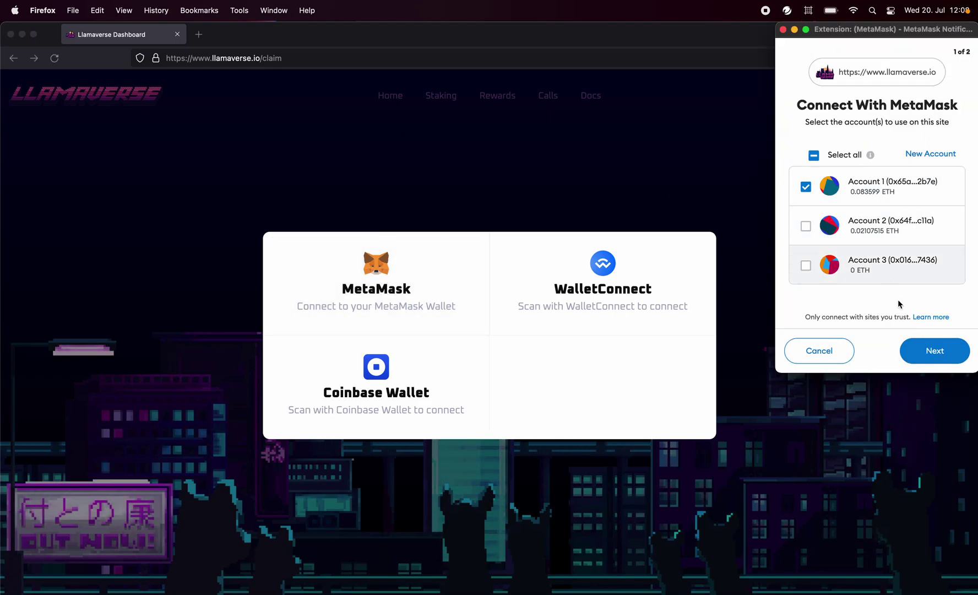
left_click(935, 352)
left_click(935, 352)
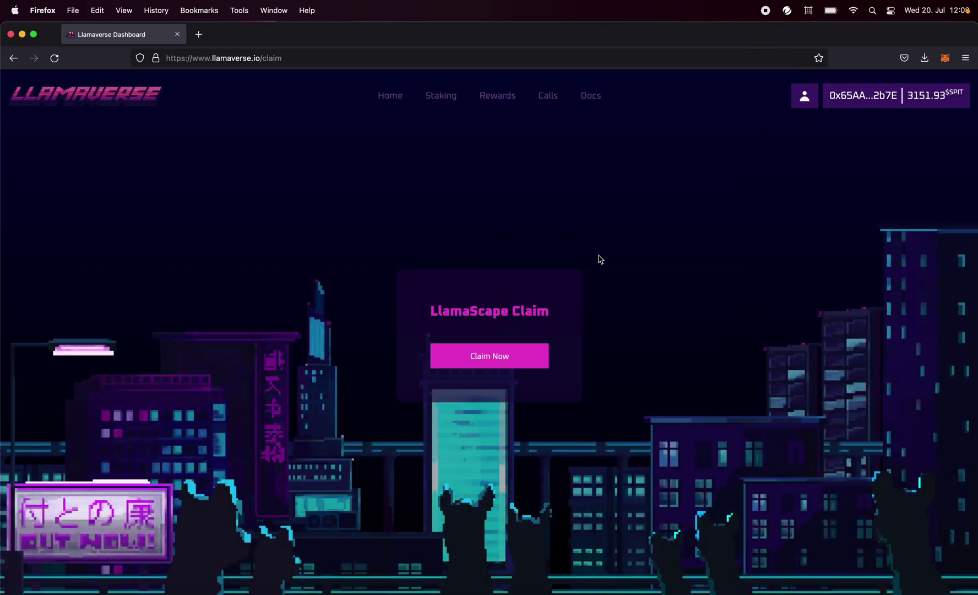
Step: Start the LlamaScape claim and open the receiving contract from the MetaMask request in the block explorer
left_click(510, 360)
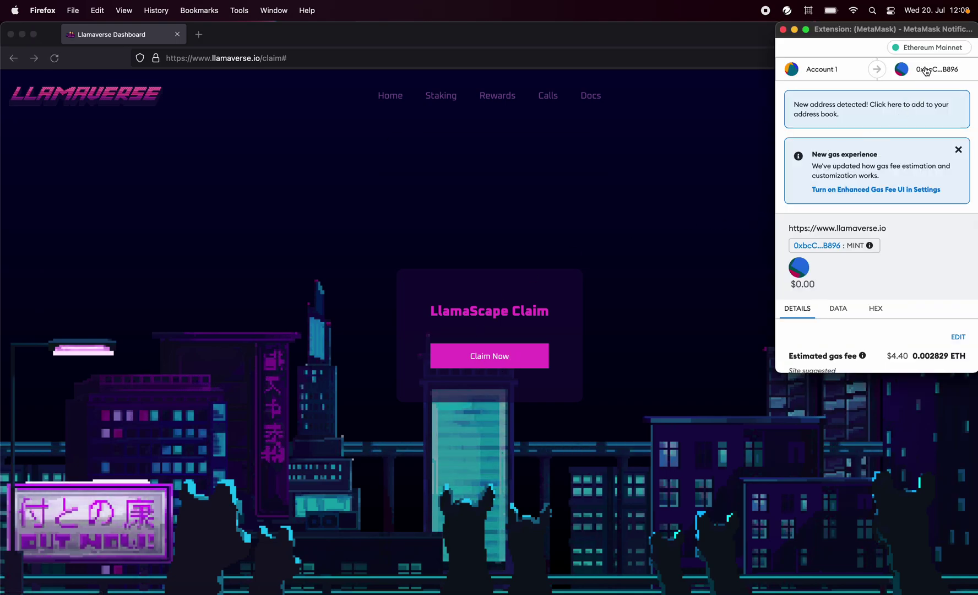
left_click(924, 71)
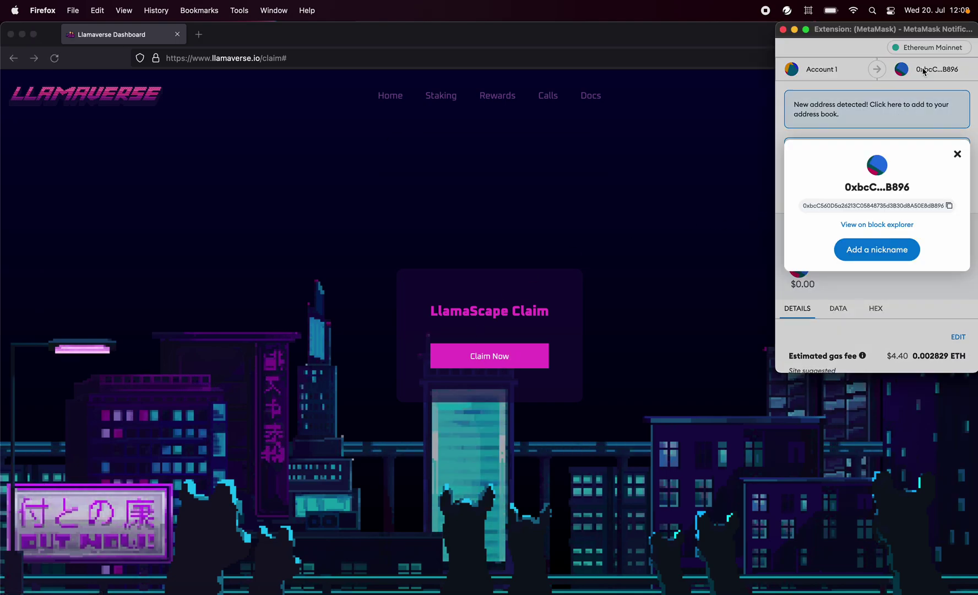
left_click(875, 226)
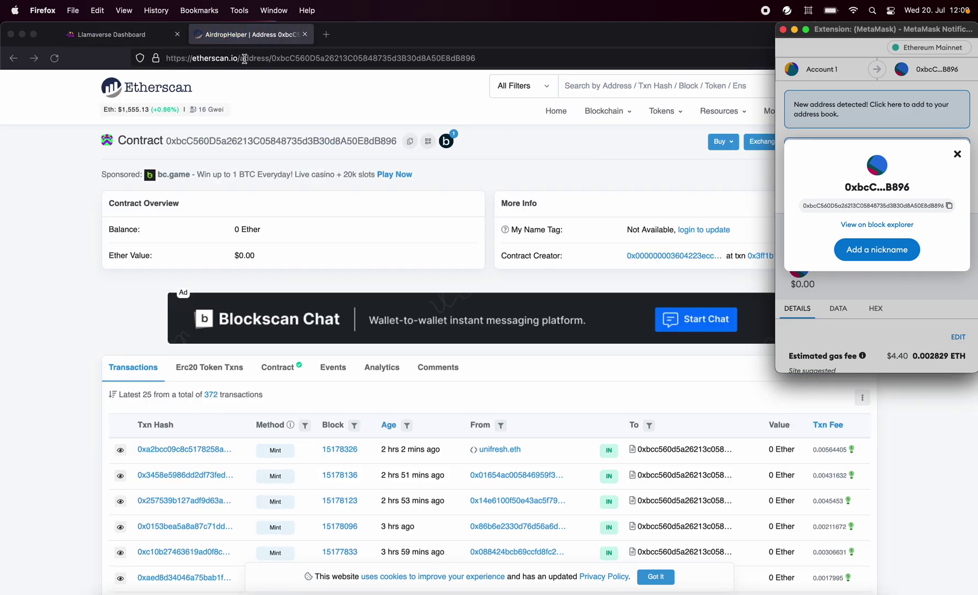
left_click(191, 59)
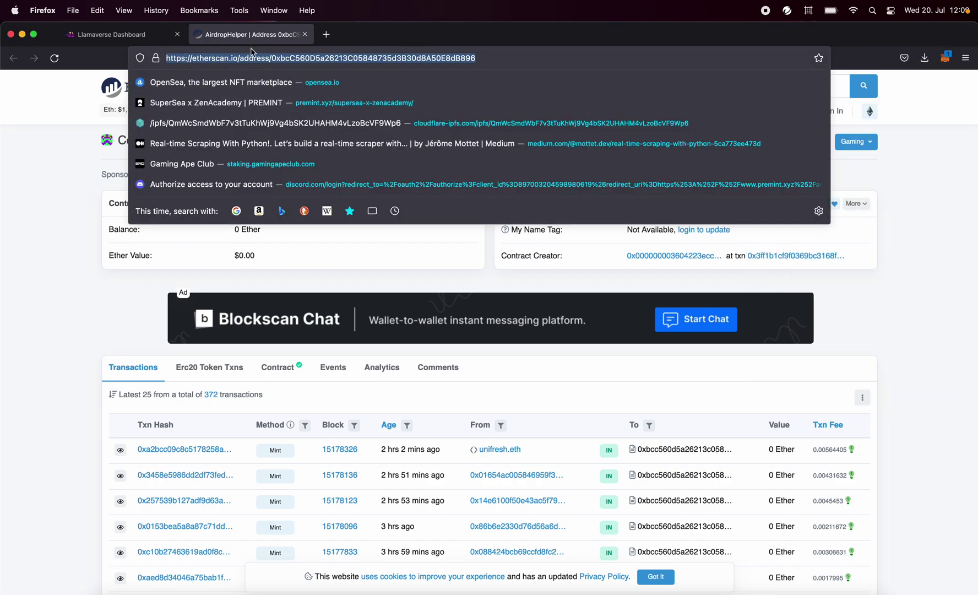
left_click(84, 179)
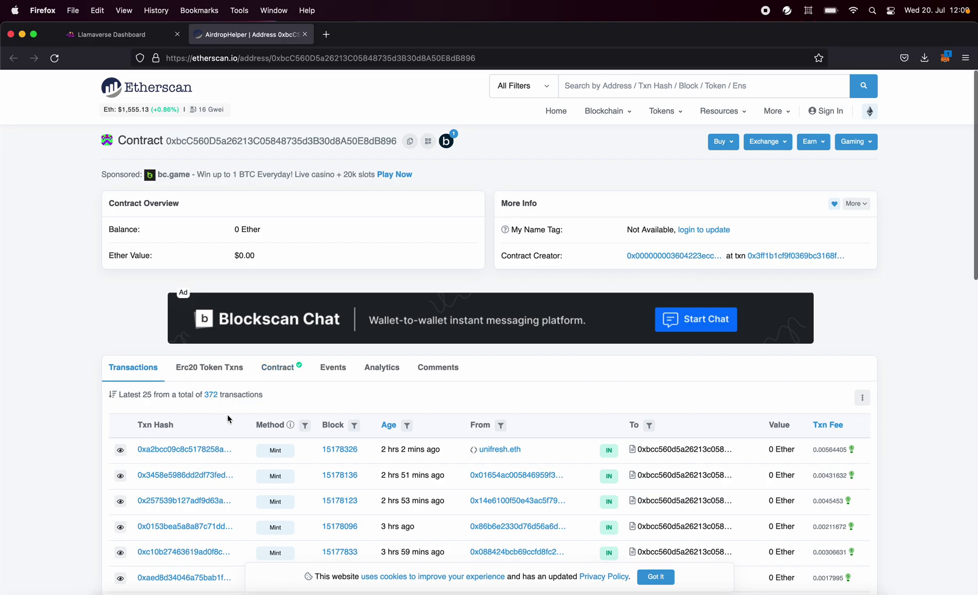
Step: Examine the receiving contract's verification details and Solidity source code on Etherscan
scroll(303, 438, "down", 1)
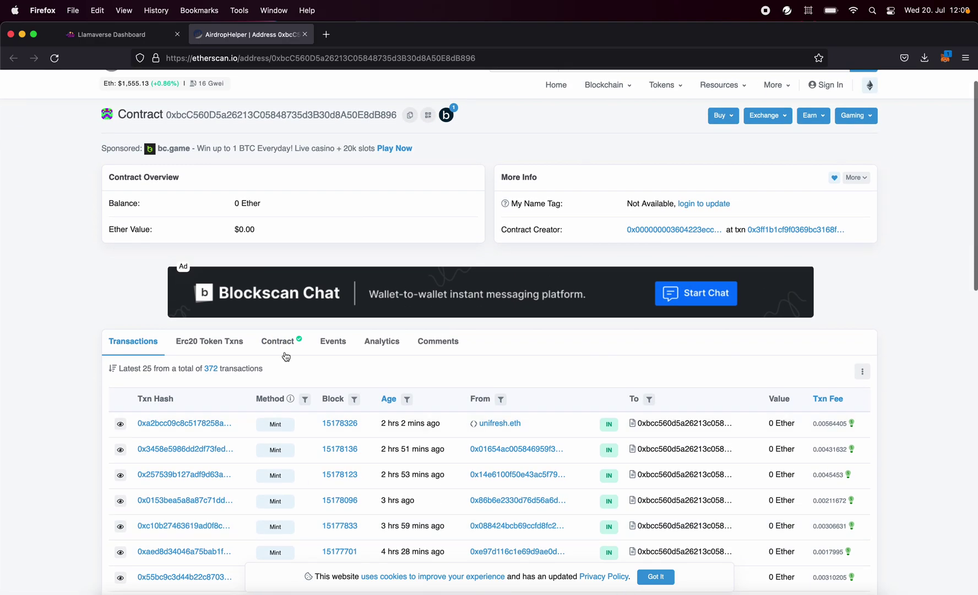
left_click(285, 350)
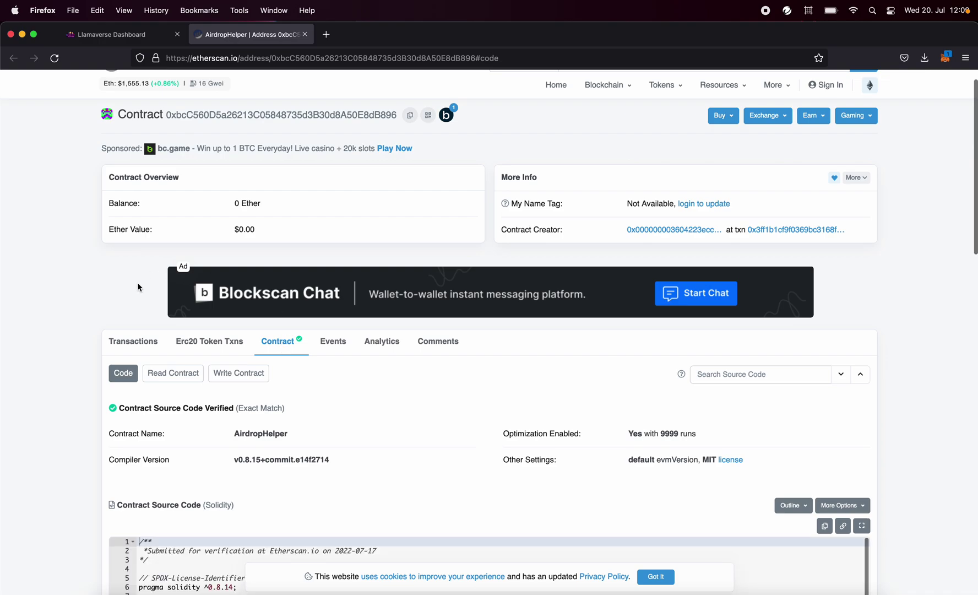
scroll(88, 368, "down", 5)
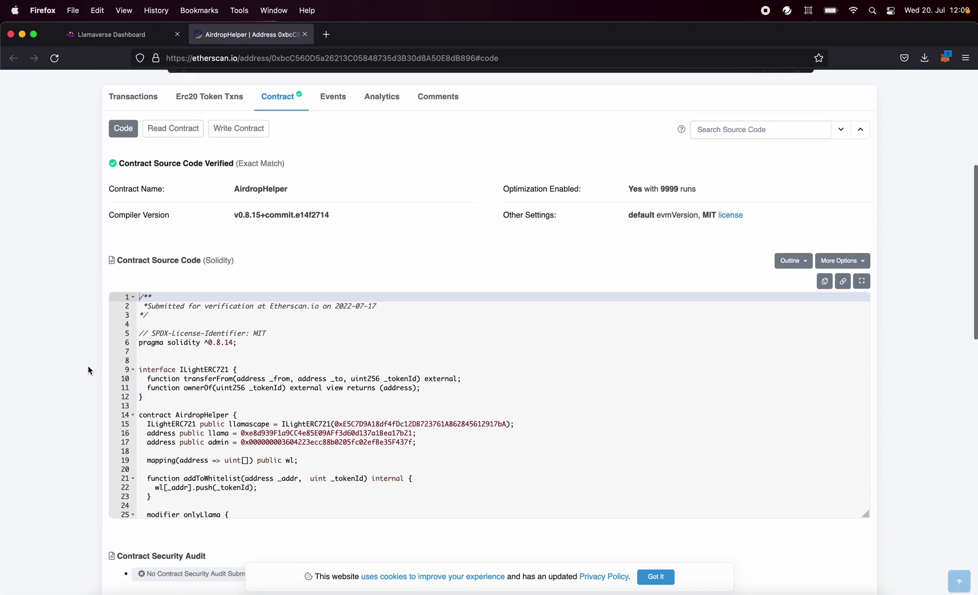
scroll(88, 368, "up", 1)
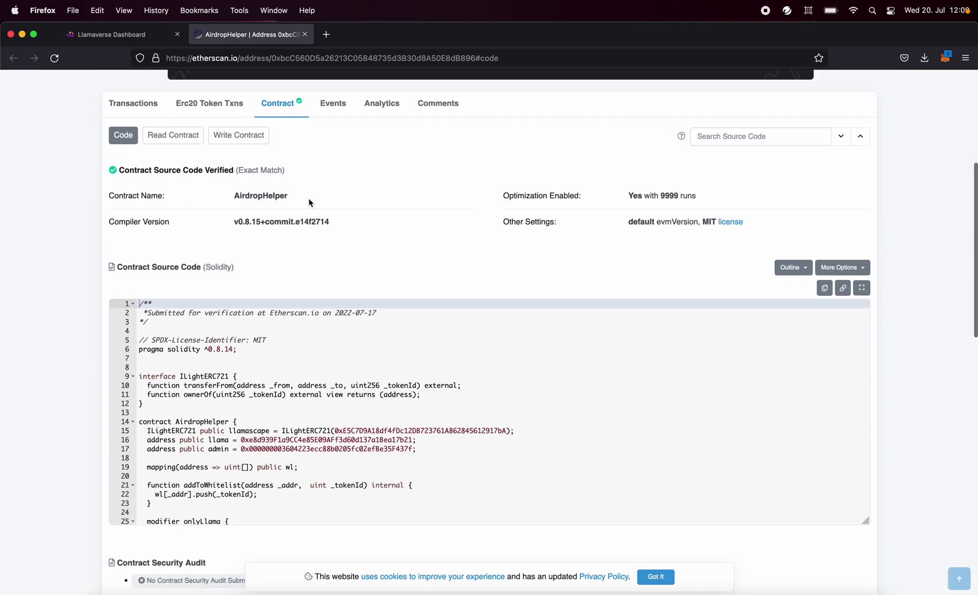
scroll(309, 201, "up", 1)
scroll(284, 204, "up", 2)
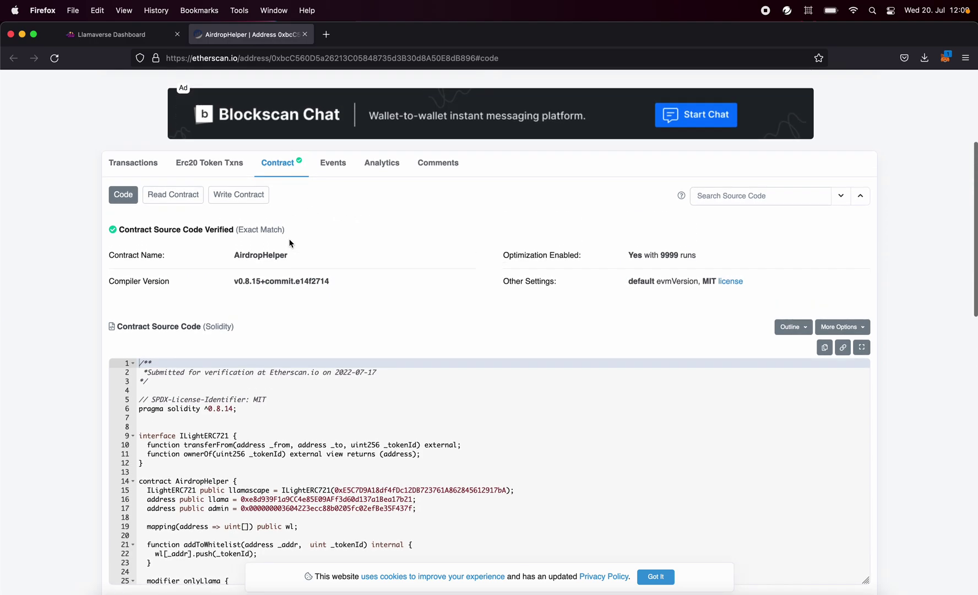
scroll(290, 243, "down", 3)
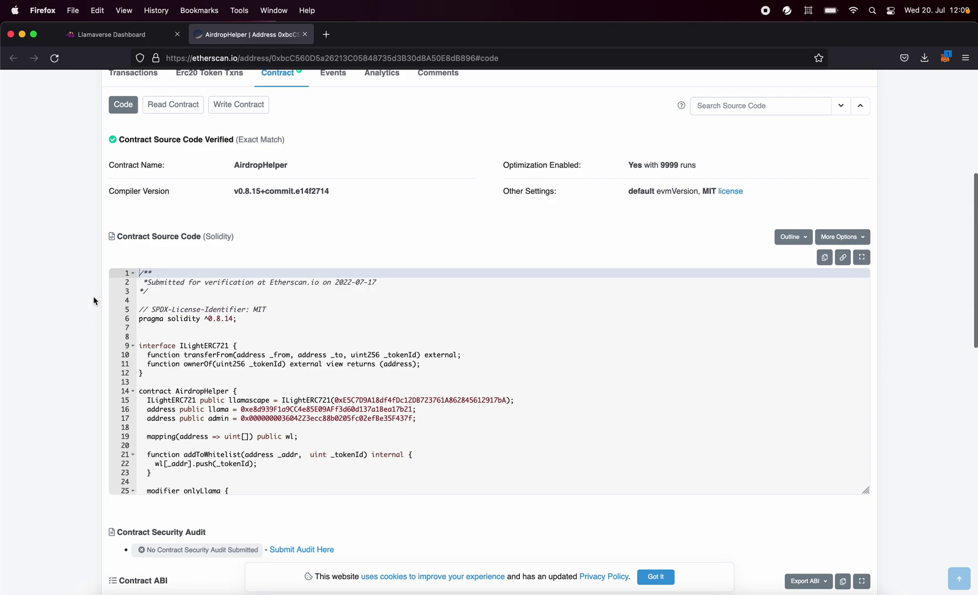
scroll(94, 301, "down", 1)
scroll(212, 316, "down", 3)
scroll(212, 316, "up", 1)
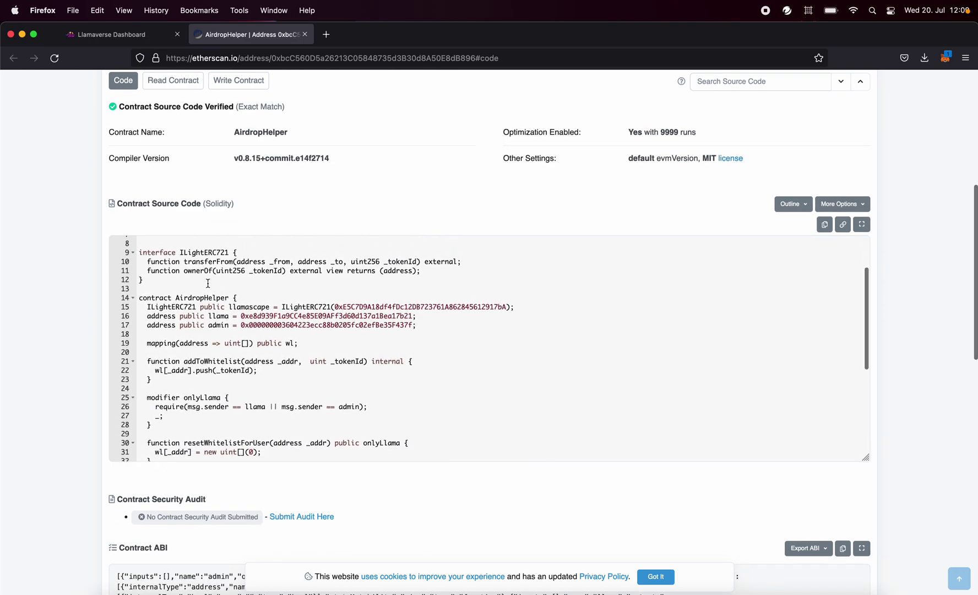
scroll(208, 283, "down", 1)
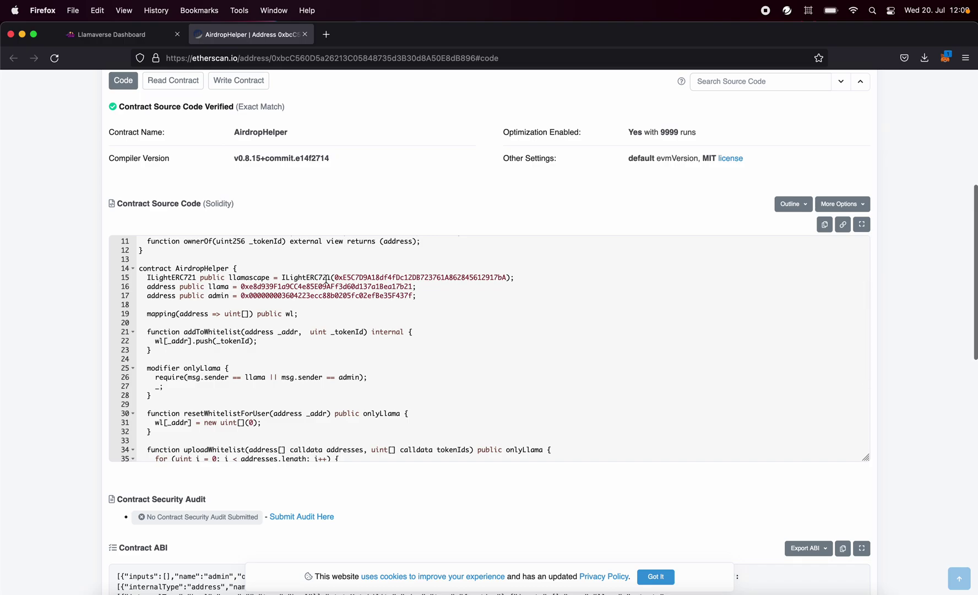
Step: Copy the llamascape contract address from line 15 of the AirdropHelper source code
left_click_drag(337, 277, 474, 280)
key("super+c")
scroll(399, 160, "up", 10)
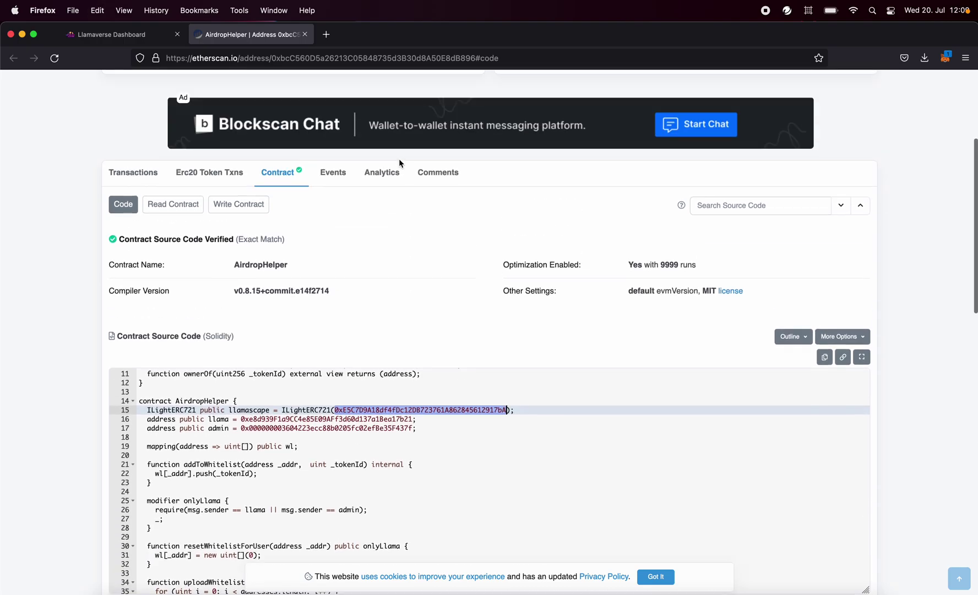
Step: Open etherscan.io in a new tab and look up the copied llamascape contract address
left_click(327, 35)
type("ether")
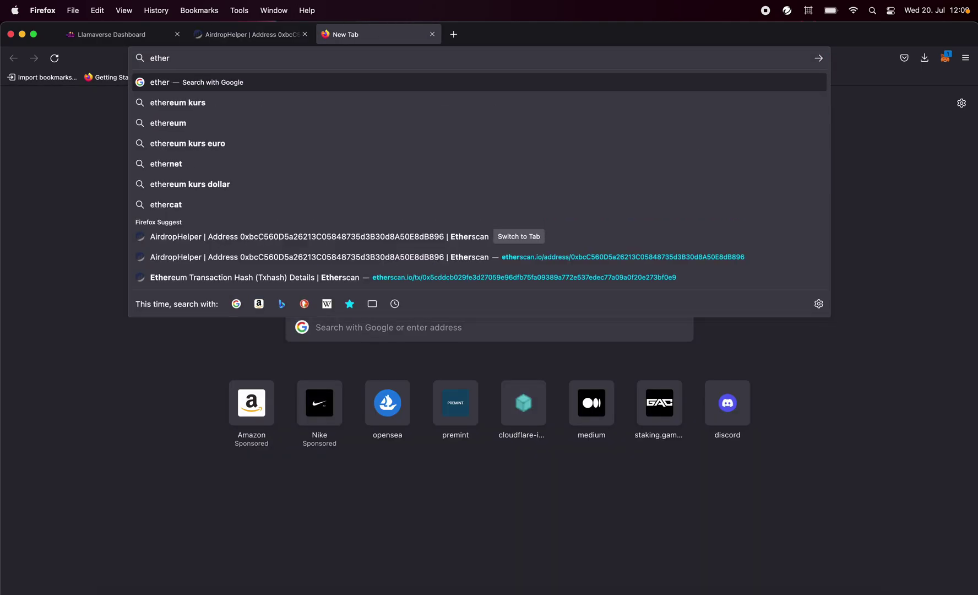
type("scan.io")
key("Return")
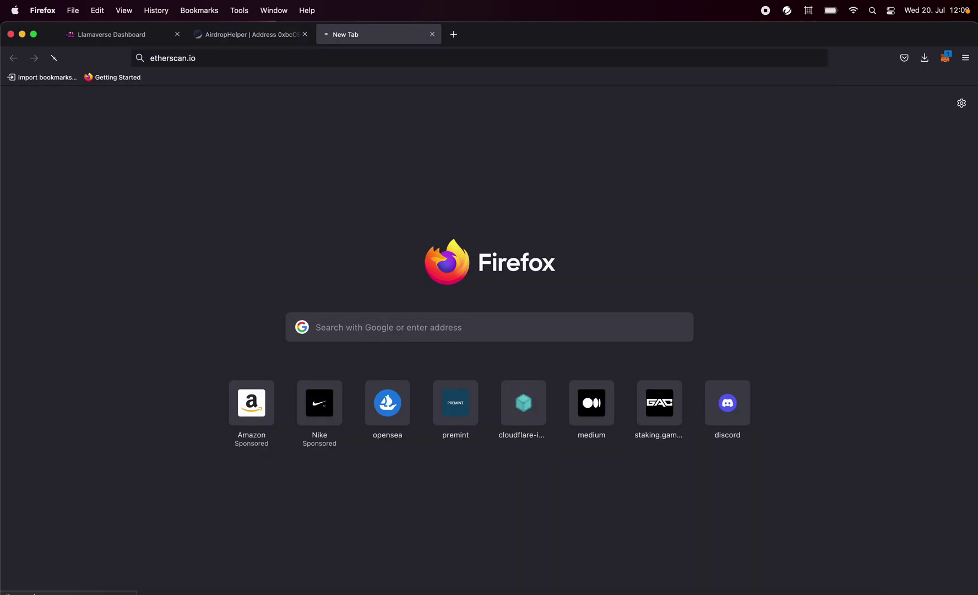
left_click(275, 164)
key("super+v")
key("Return")
Step: Look over the llamascape contract's transactions and open its Llamascape Land (LLAMALAND) token page
scroll(300, 218, "down", 3)
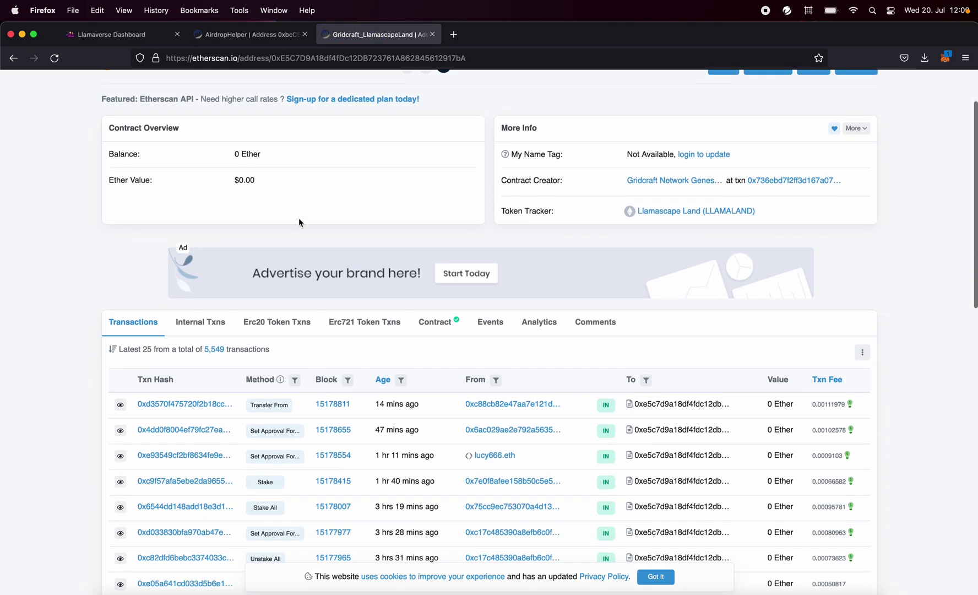
scroll(299, 217, "up", 2)
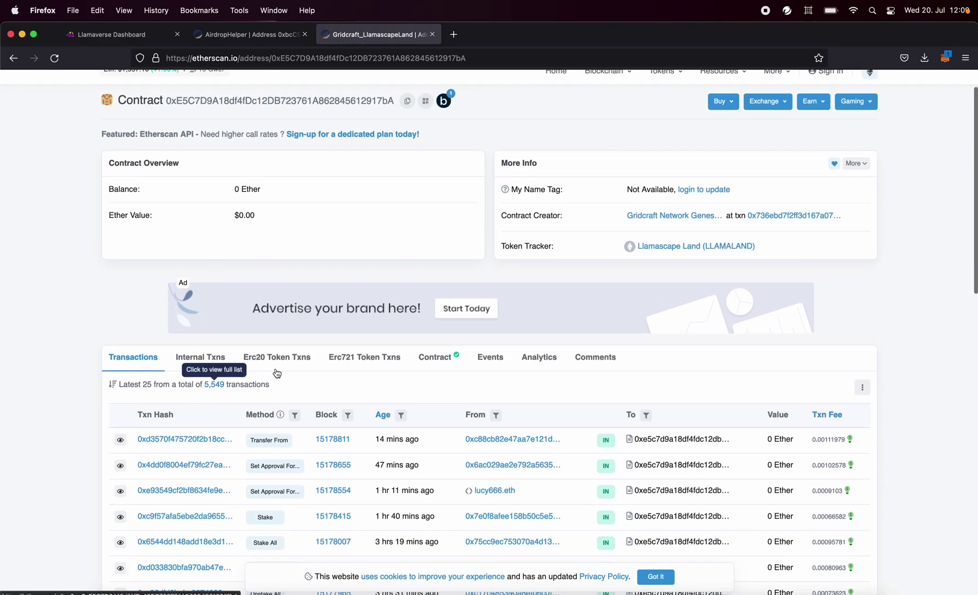
scroll(463, 274, "up", 1)
left_click(663, 281)
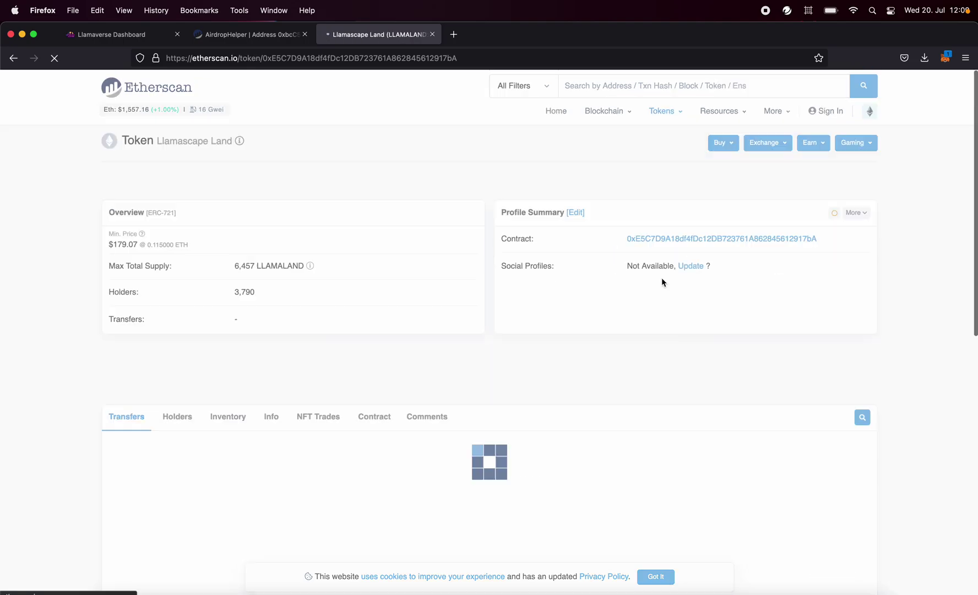
Step: Look up the copied llamascape contract address on opensea.io in a new tab and open the Llamascape Land collection
key("ctrl+t")
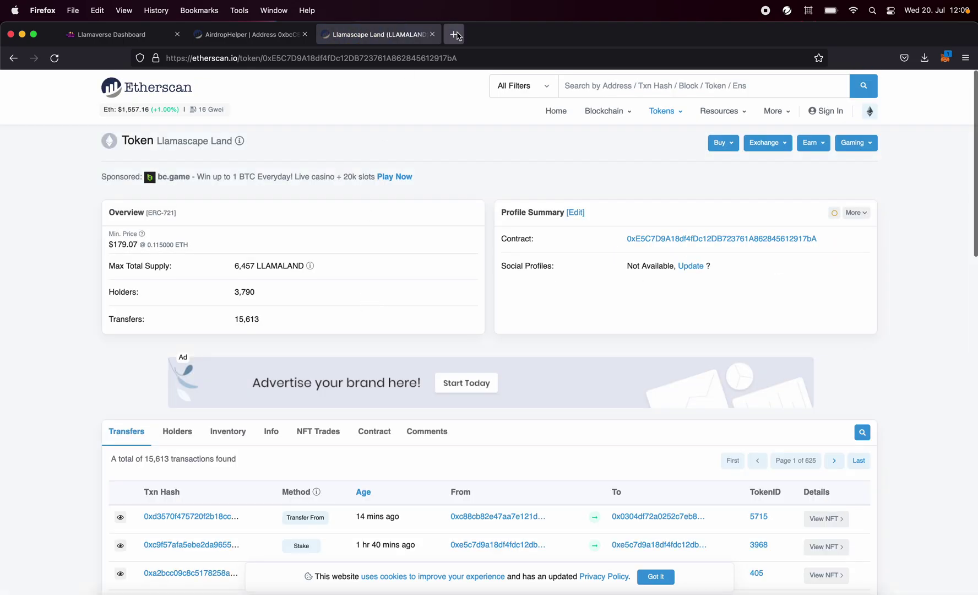
type("opensea.io/")
key("Return")
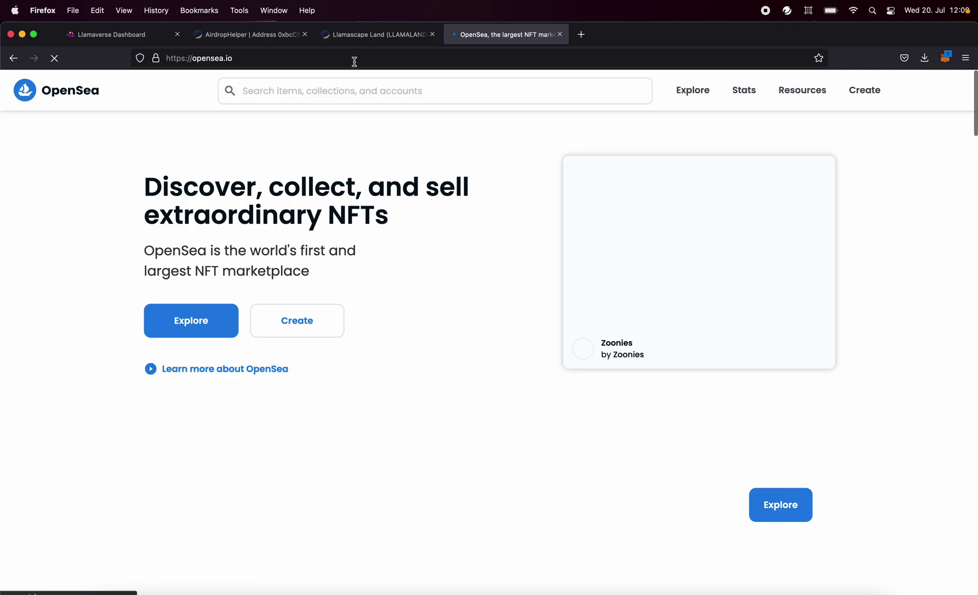
left_click(273, 89)
key("cmd+v")
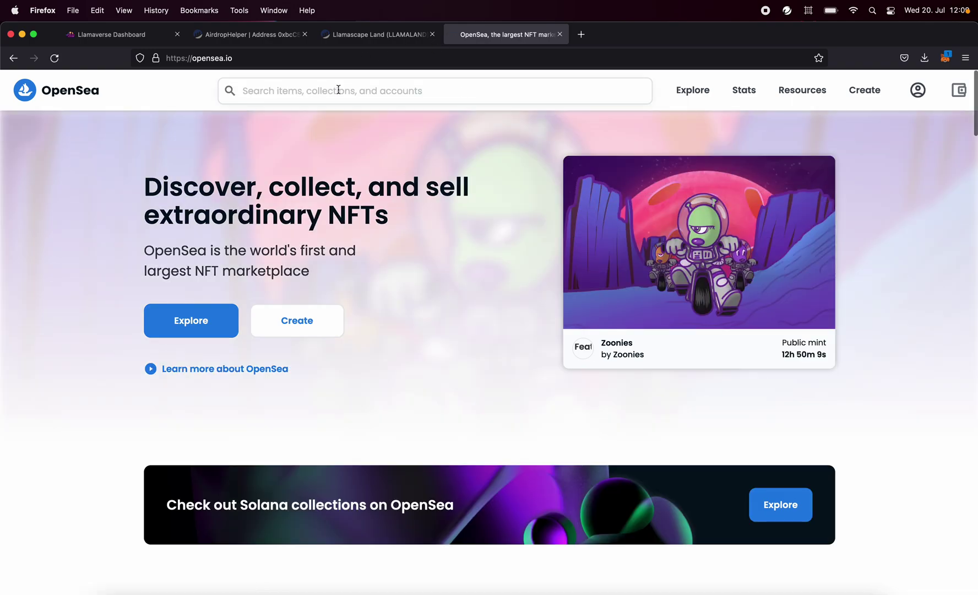
key("super+v")
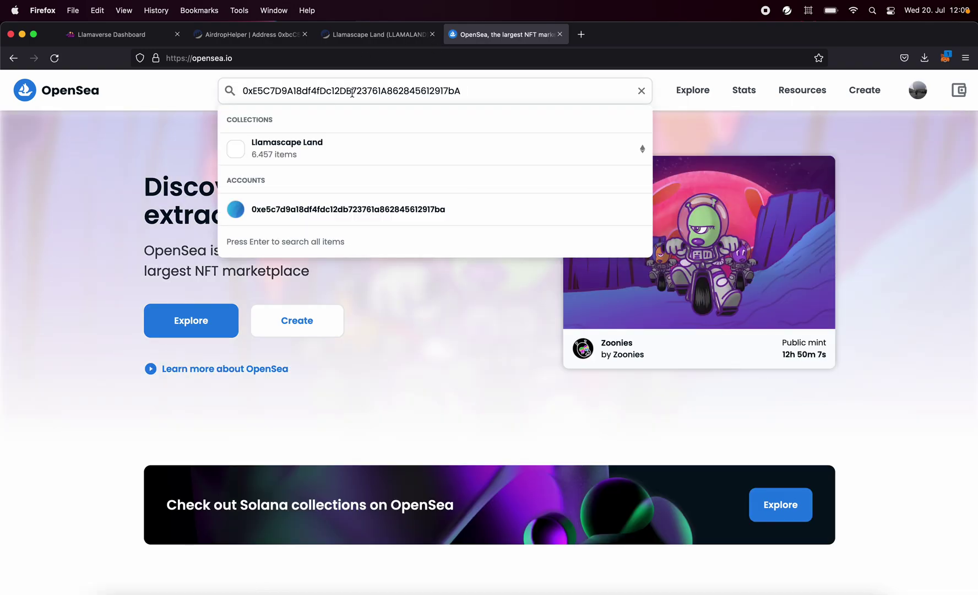
left_click(338, 143)
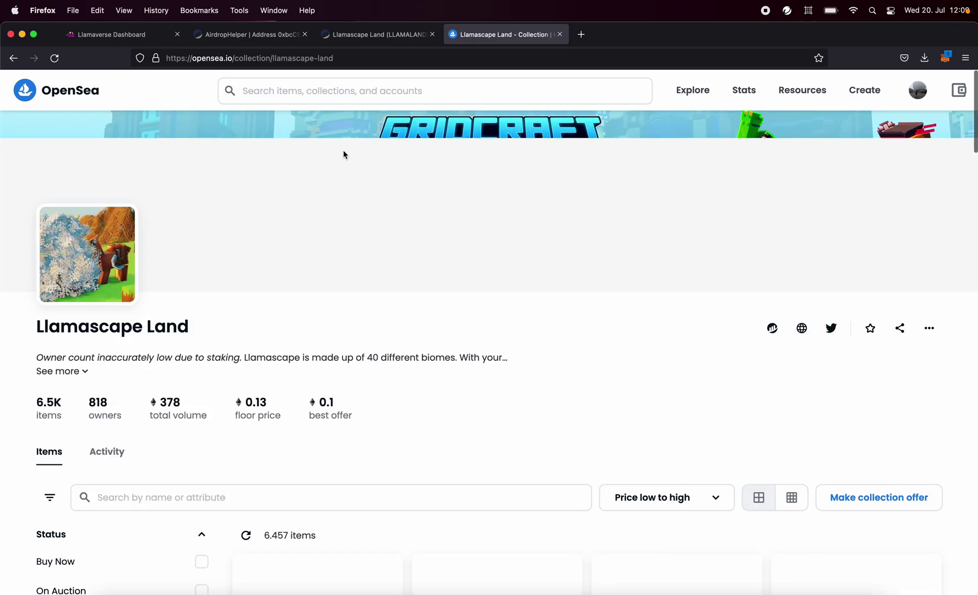
Step: Return to the AirdropHelper source code on Etherscan and inspect the llama and admin addresses on lines 16 and 17
left_click(347, 34)
left_click(297, 38)
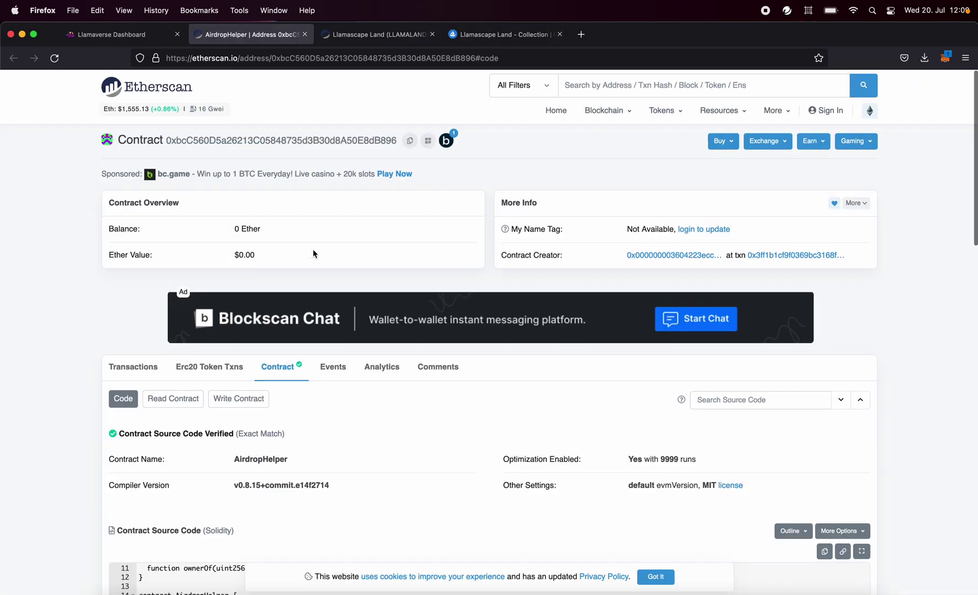
scroll(313, 249, "down", 6)
left_click(245, 275)
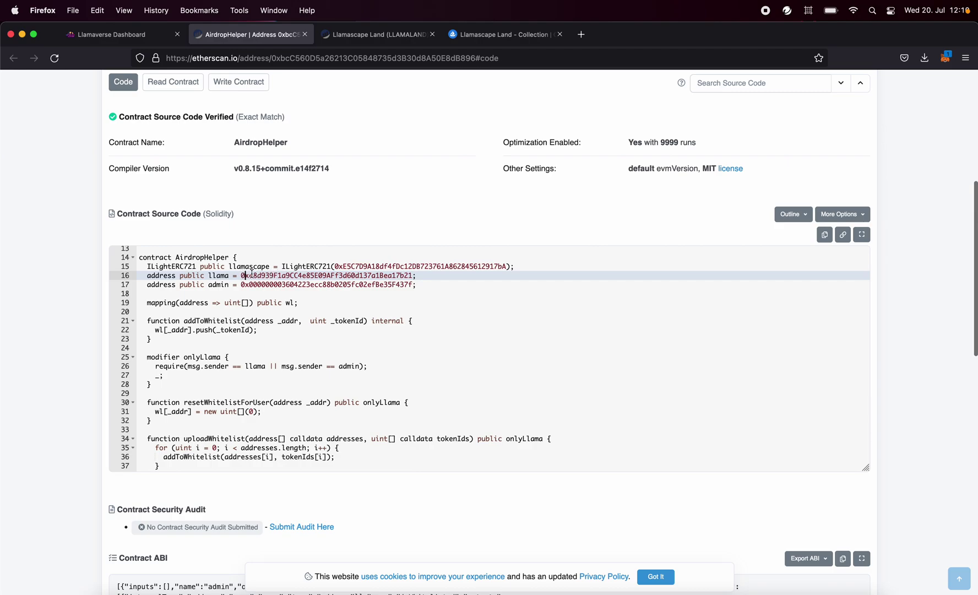
key("Down")
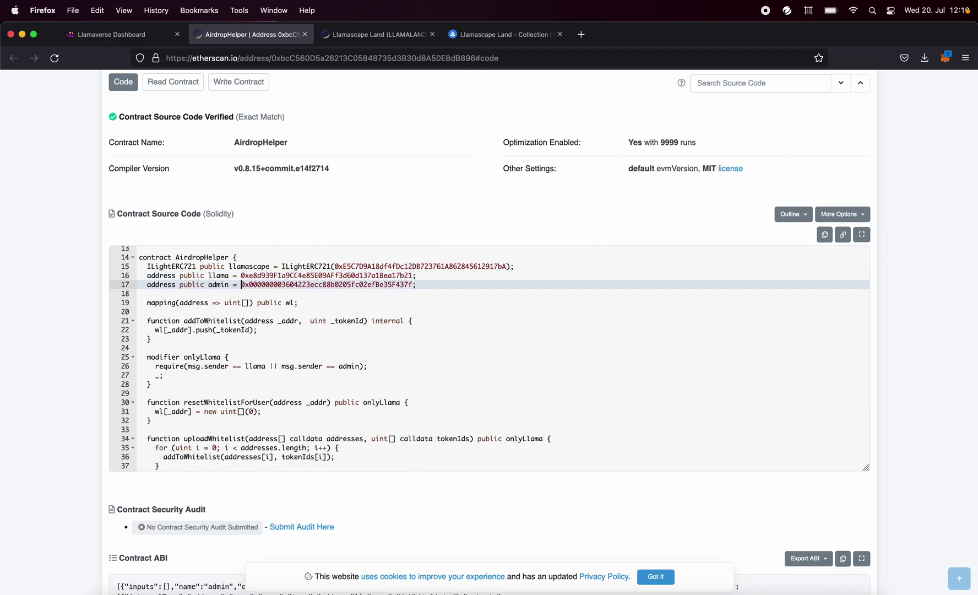
key("Up")
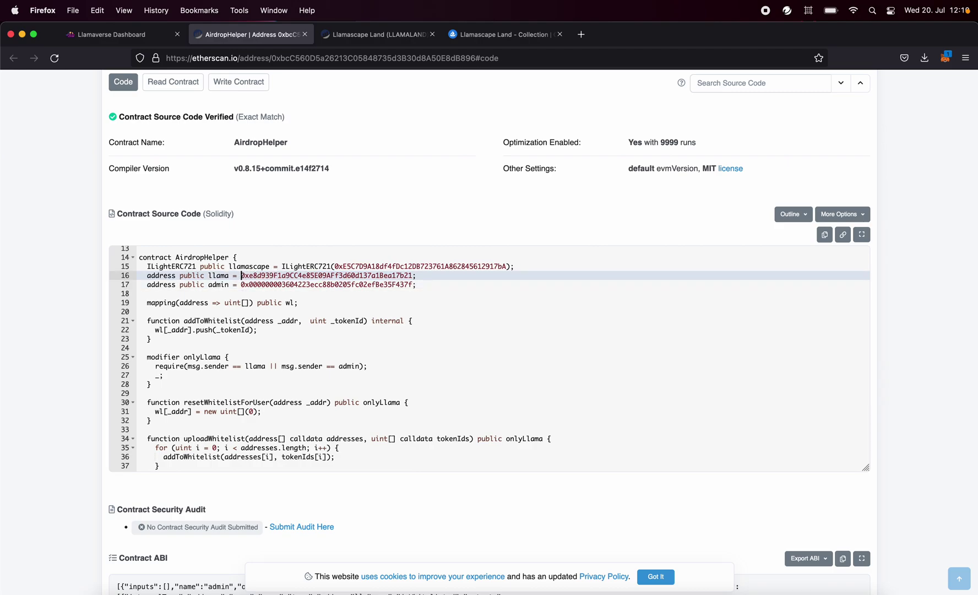
left_click(412, 275, "shift")
left_click(240, 284)
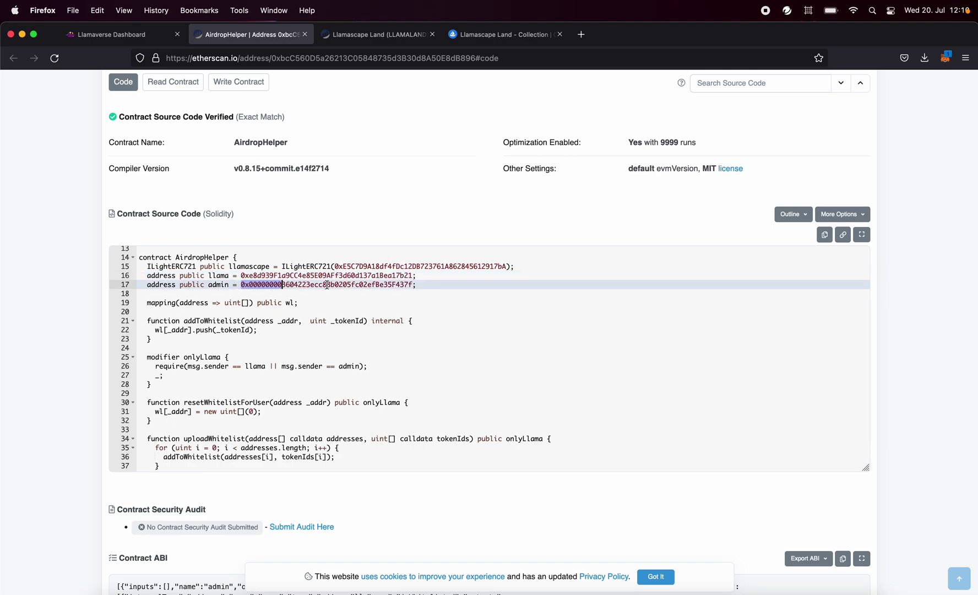
left_click(322, 303)
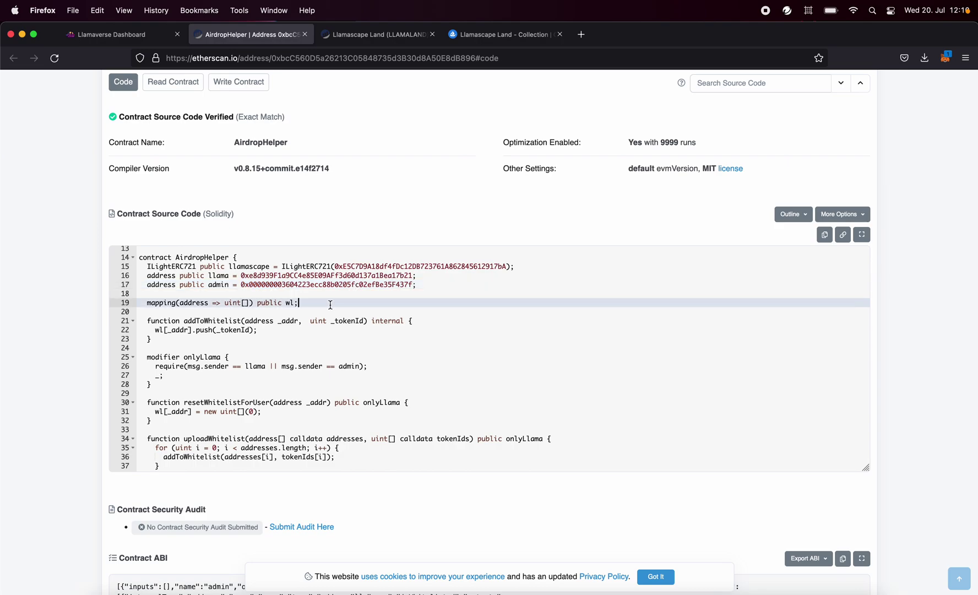
Step: Read through the contract's whitelist functions down to the mint function on line 40
scroll(325, 302, "down", 3)
scroll(254, 305, "up", 2)
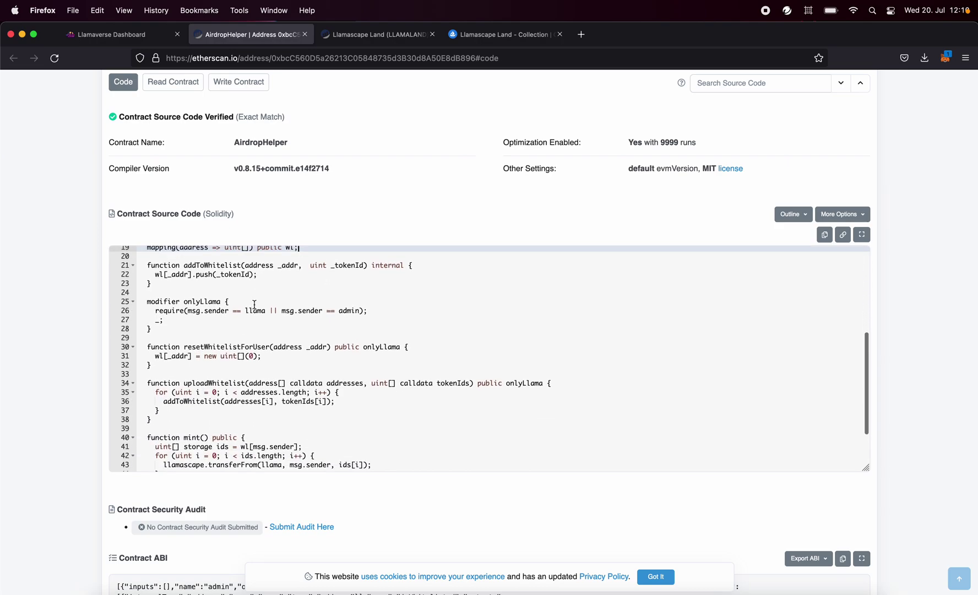
scroll(255, 305, "down", 2)
scroll(207, 304, "down", 3)
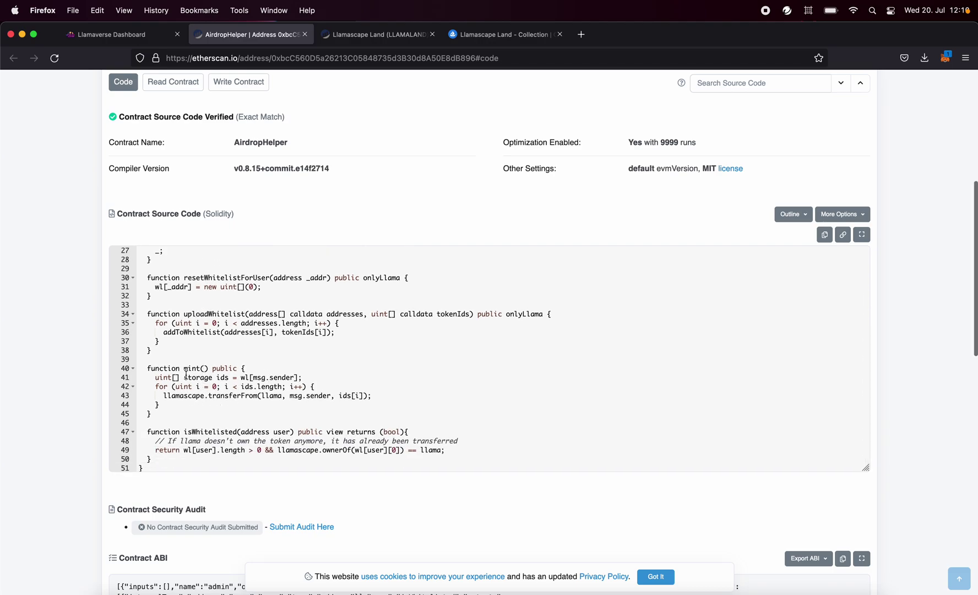
left_click(188, 367)
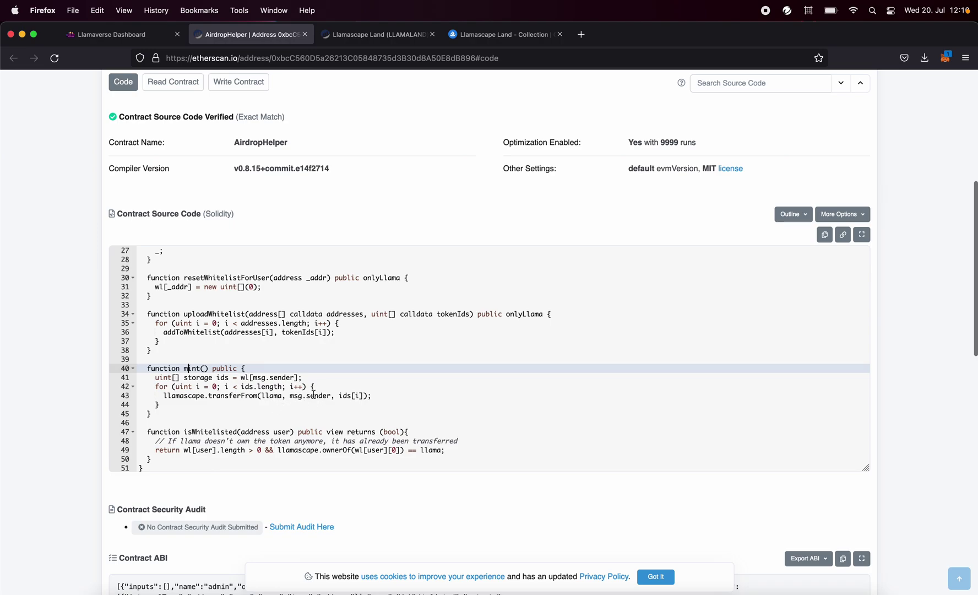
Step: Check the transferFrom call on line 43 of the mint function against the address declarations at the start of the AirdropHelper contract
scroll(340, 396, "up", 6)
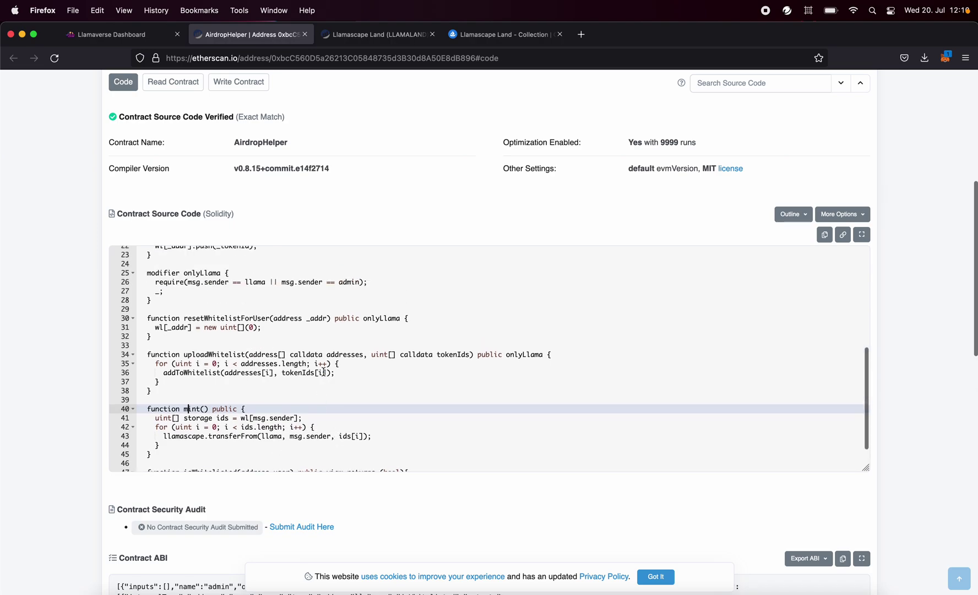
scroll(295, 320, "up", 1)
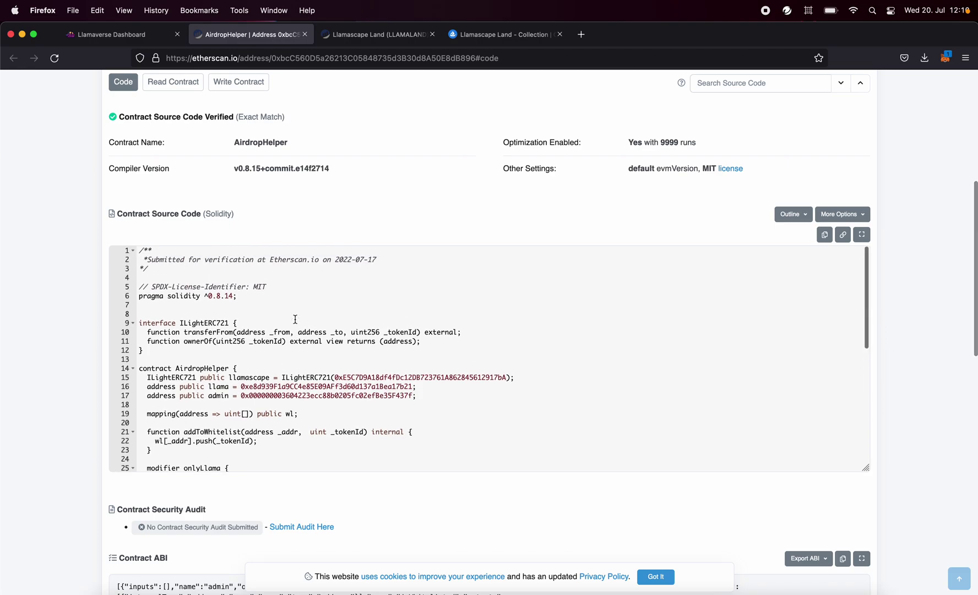
scroll(293, 316, "down", 2)
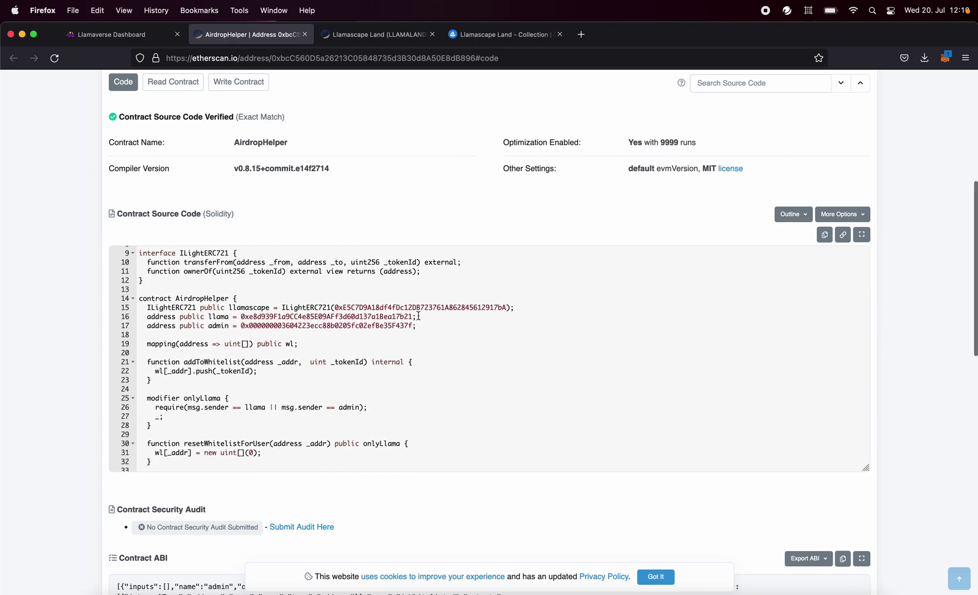
scroll(404, 314, "down", 5)
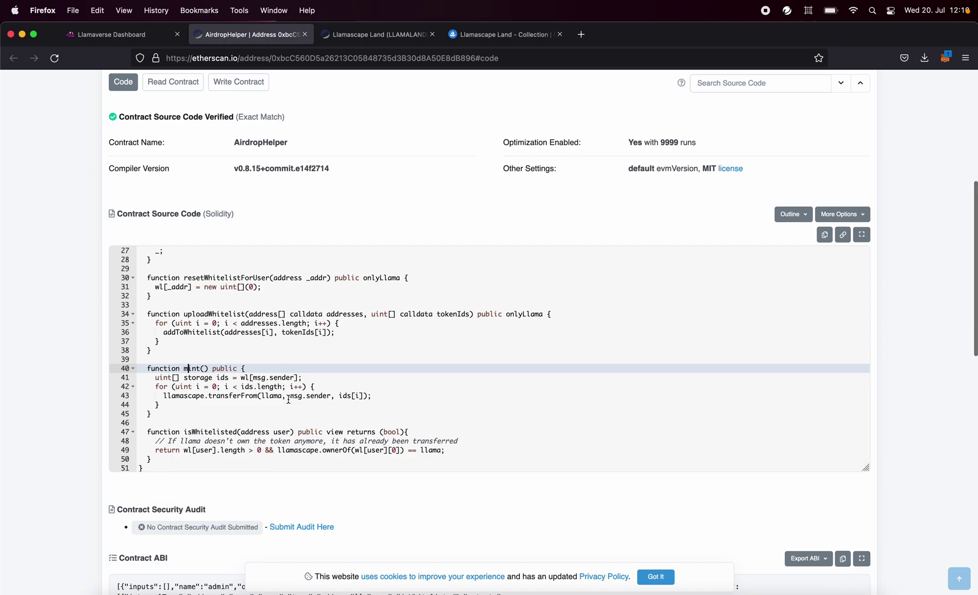
left_click(340, 395)
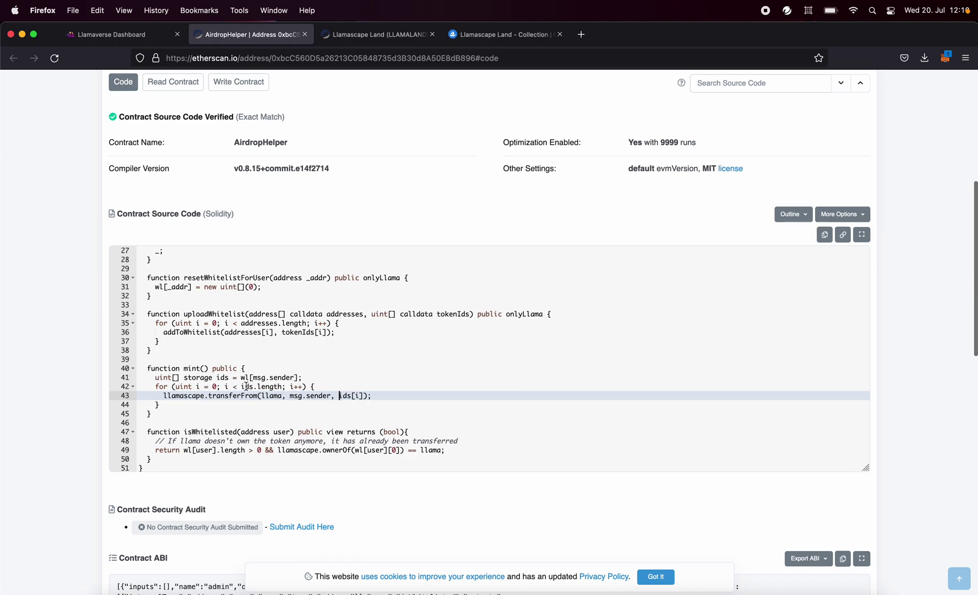
scroll(349, 365, "up", 1)
scroll(349, 366, "down", 1)
scroll(278, 338, "up", 10)
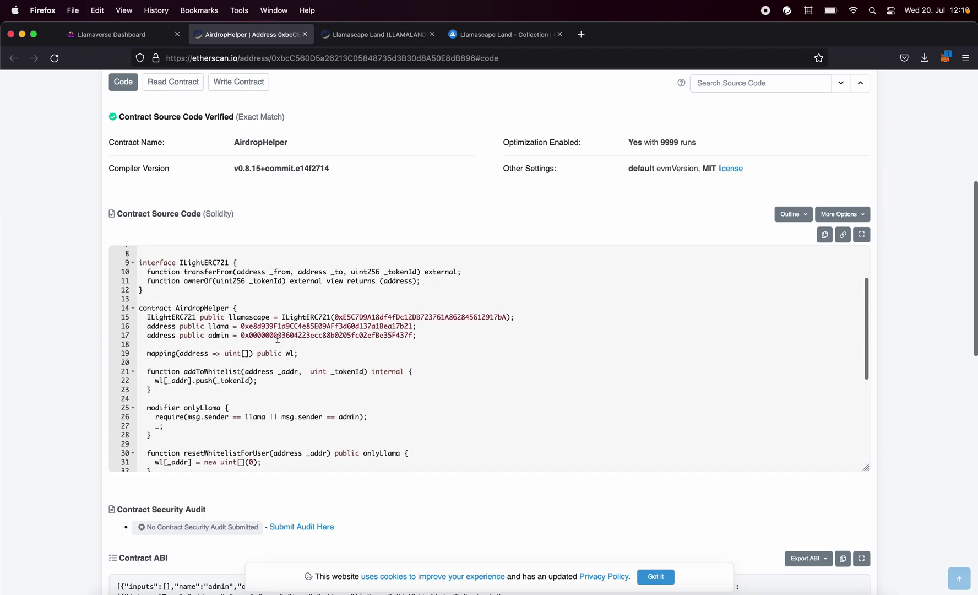
Step: Return to the Llamaverse claim page and review the mint request's gas fee and total in MetaMask
left_click(138, 35)
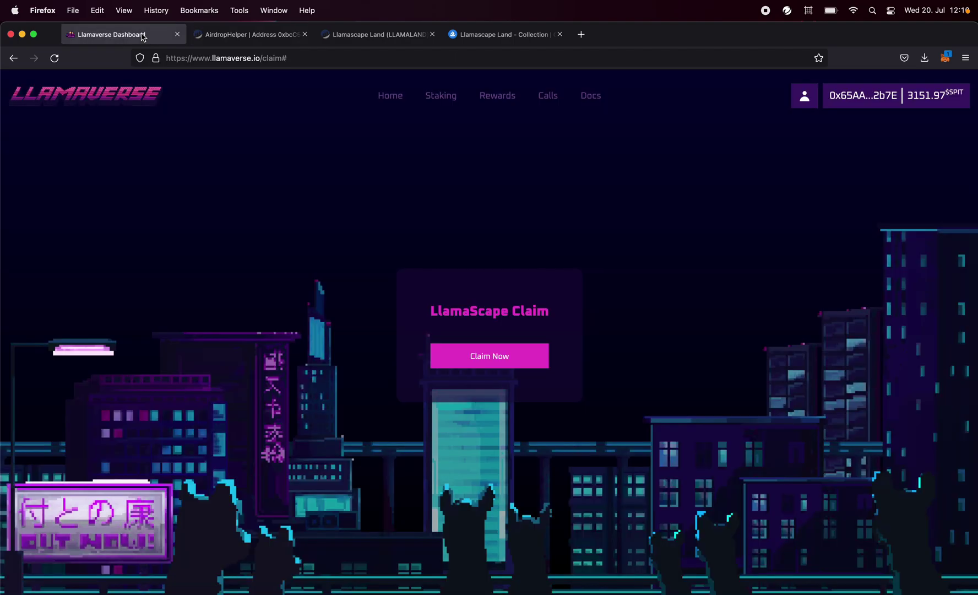
left_click(481, 367)
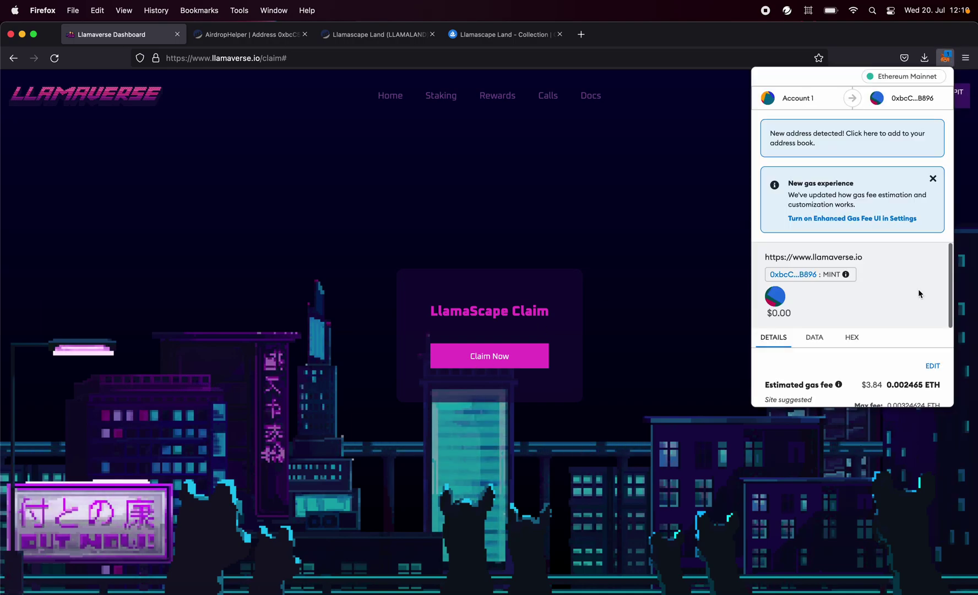
scroll(868, 278, "down", 2)
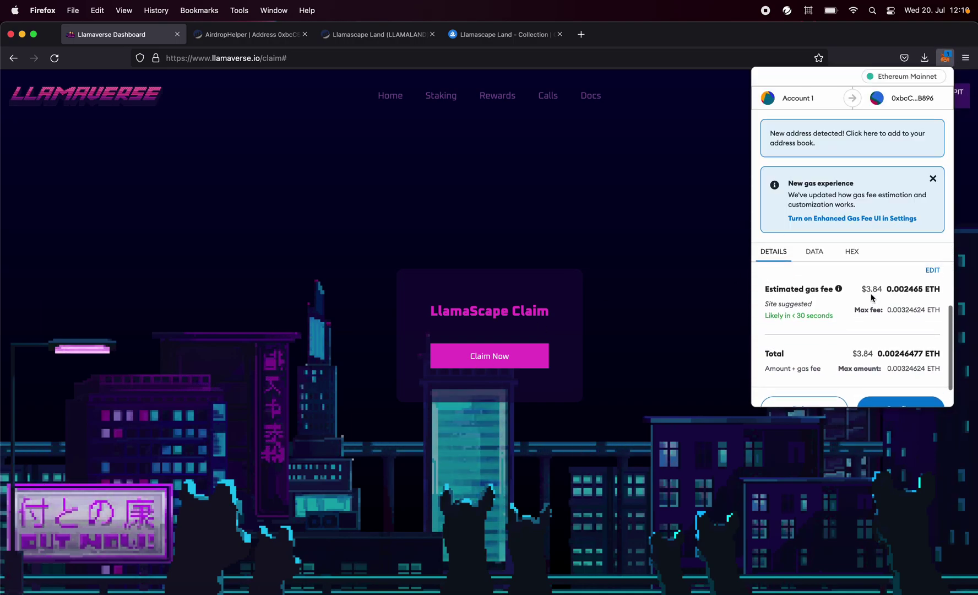
Step: Set the mint transaction's gas priority to High and confirm the transaction in MetaMask
left_click(932, 305)
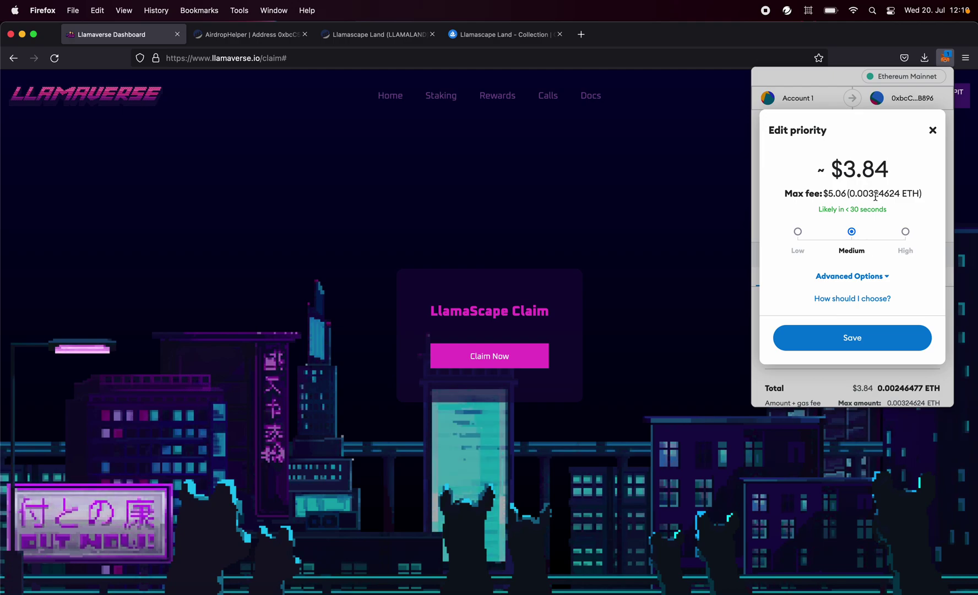
left_click(906, 233)
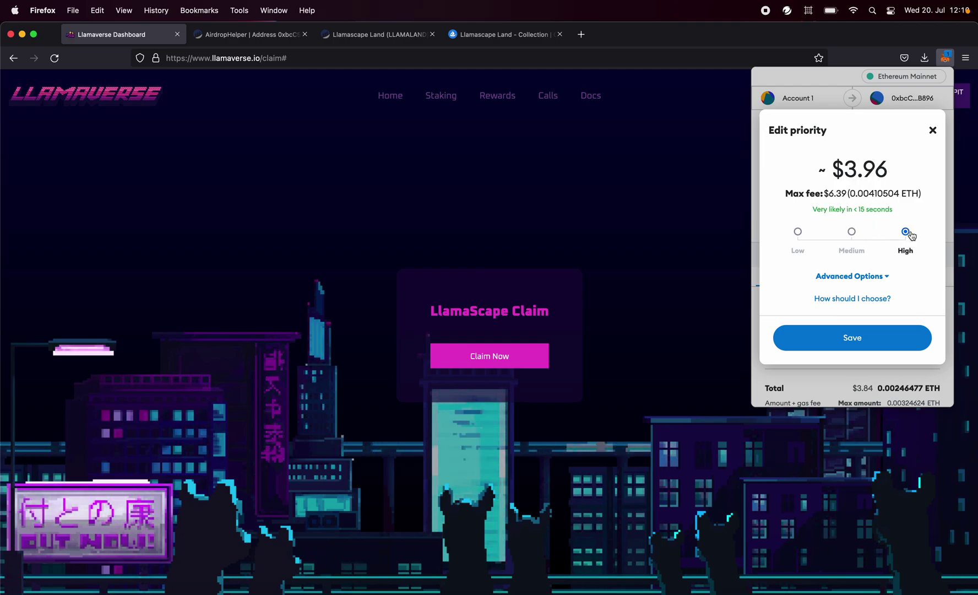
left_click(867, 340)
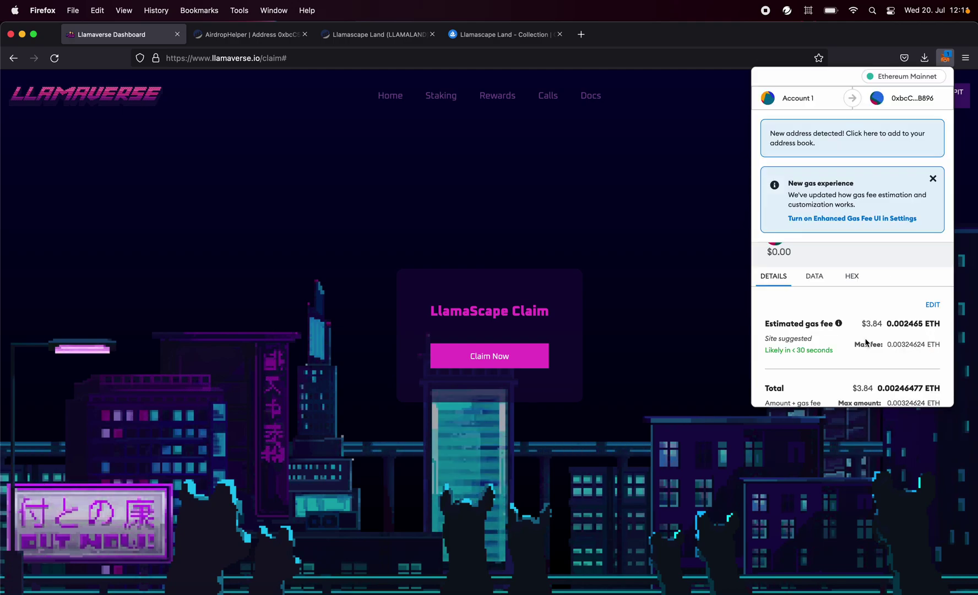
scroll(870, 335, "down", 1)
left_click(886, 385)
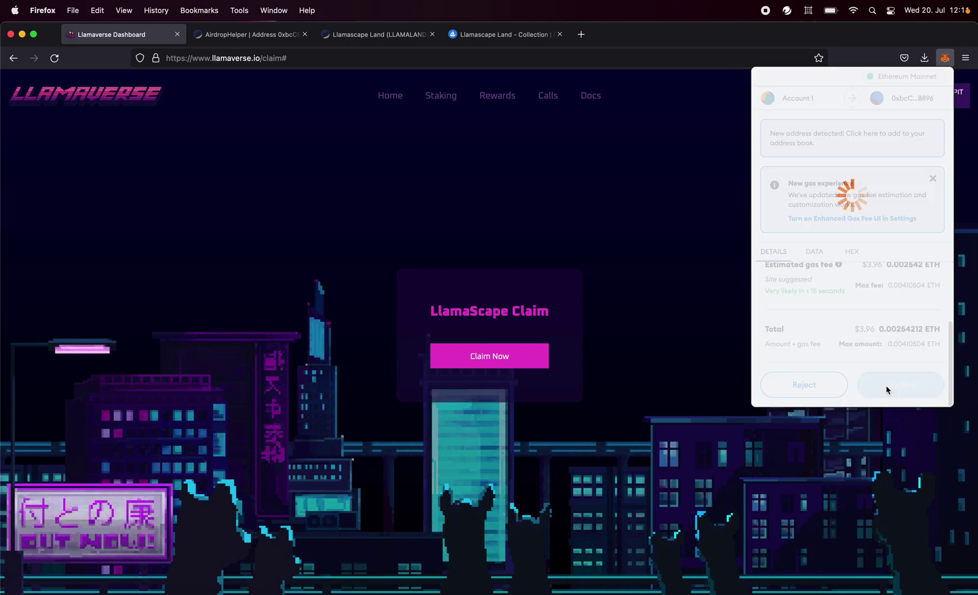
Step: Find the pending Mint transaction in MetaMask's activity list and open its details
left_click(945, 58)
scroll(851, 255, "down", 2)
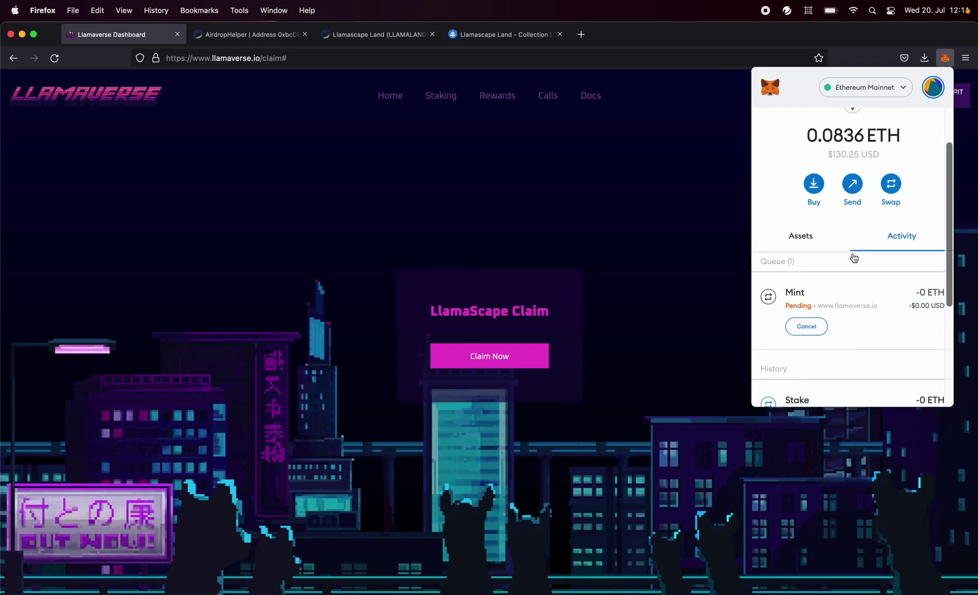
scroll(855, 305, "down", 1)
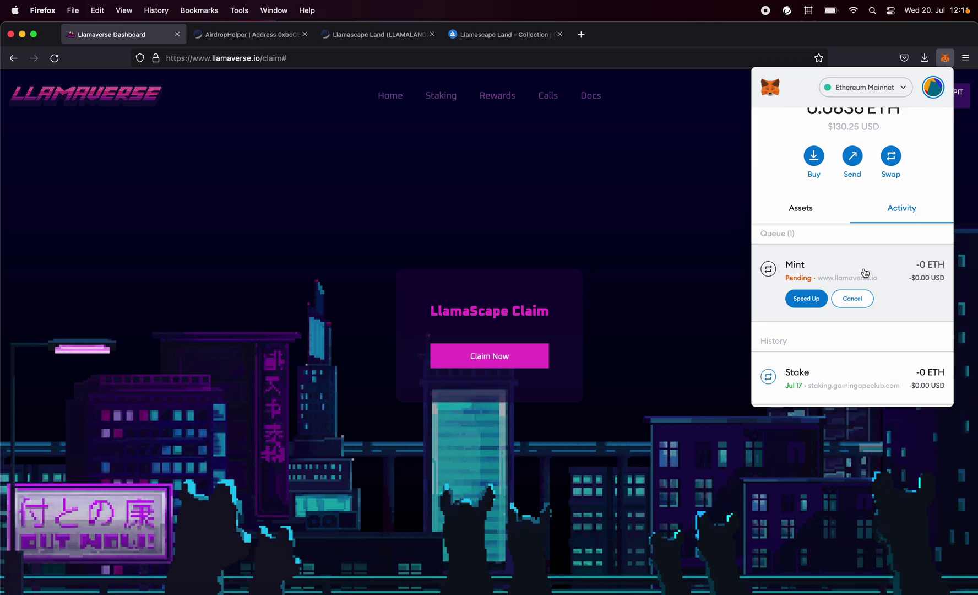
scroll(865, 273, "down", 1)
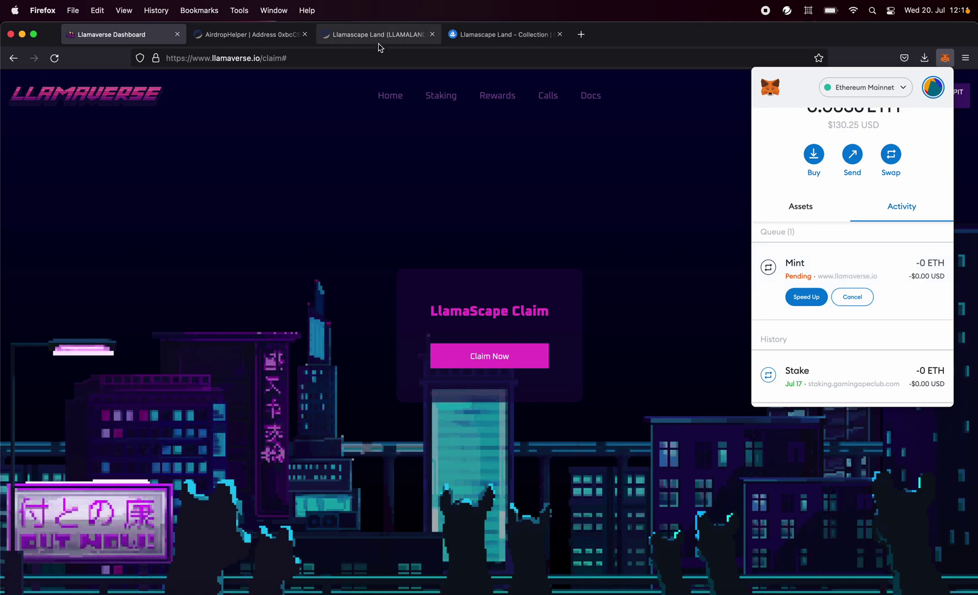
left_click(867, 266)
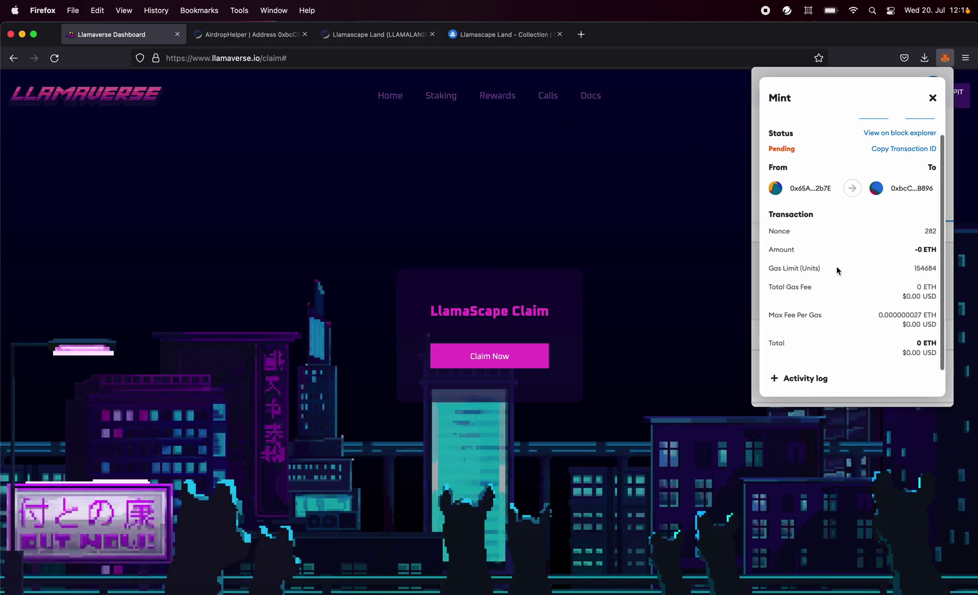
Step: Examine the Mint transaction's status, gas details and expanded activity log
scroll(874, 281, "down", 2)
scroll(871, 234, "up", 2)
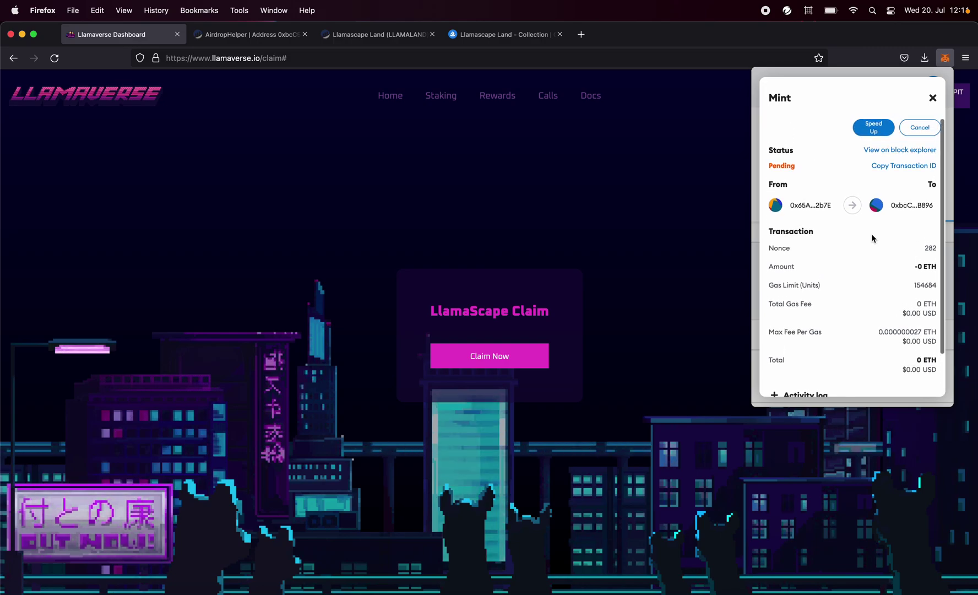
scroll(872, 234, "down", 2)
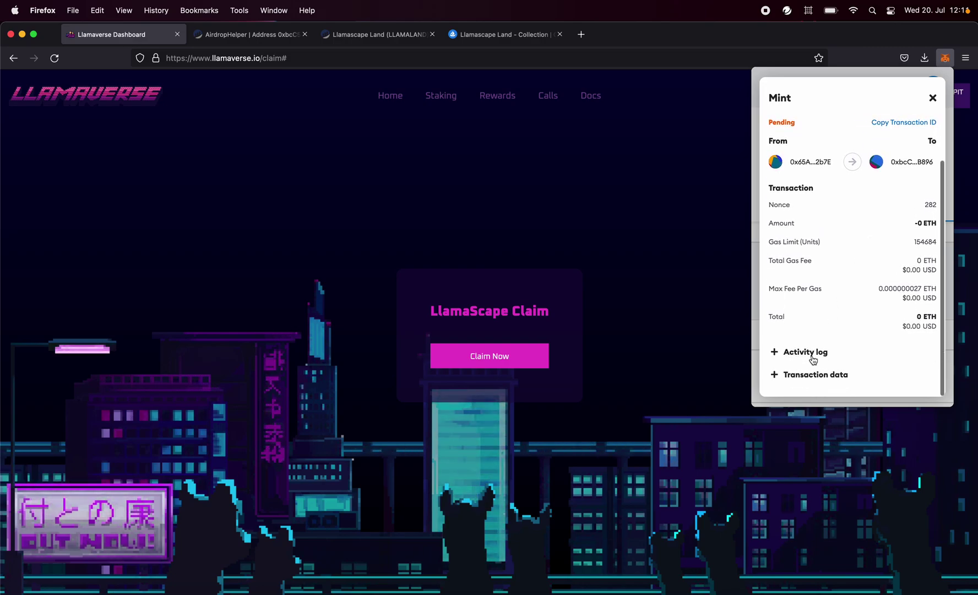
scroll(814, 377, "down", 3)
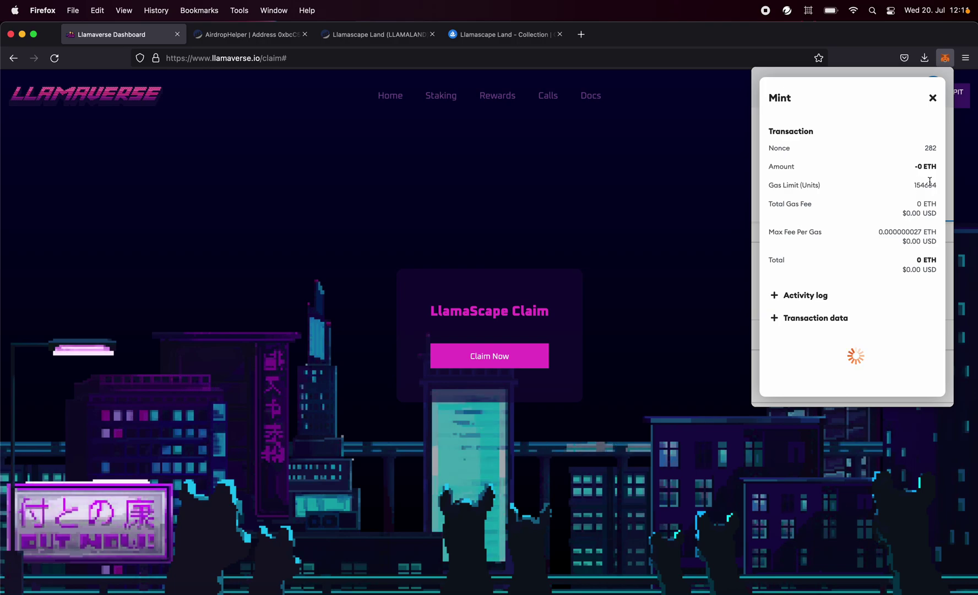
scroll(869, 202, "up", 5)
scroll(865, 209, "down", 5)
left_click(806, 296)
scroll(864, 214, "down", 2)
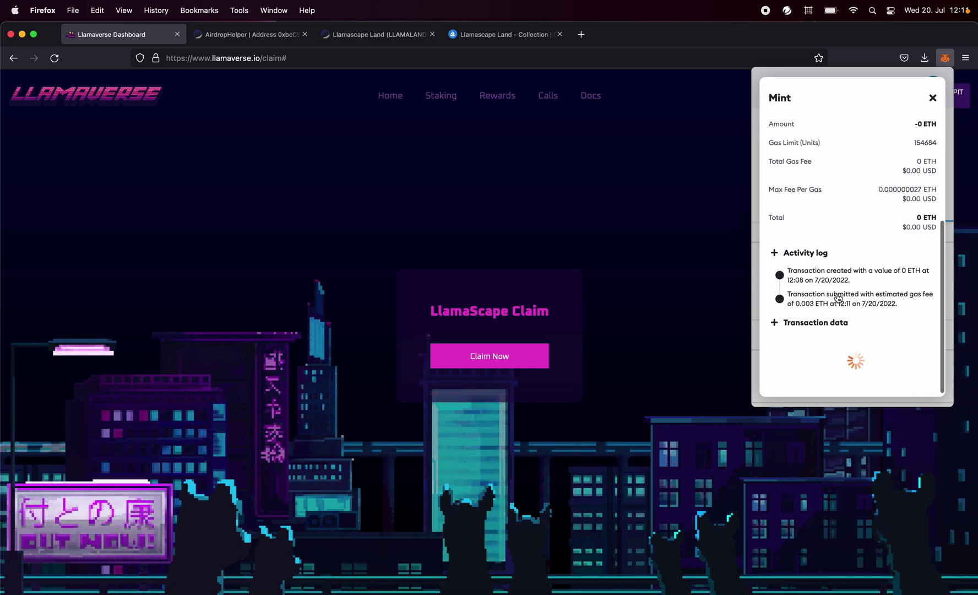
Step: Open the pending Mint transaction on the Etherscan block explorer and dismiss the MetaMask details
scroll(852, 266, "up", 4)
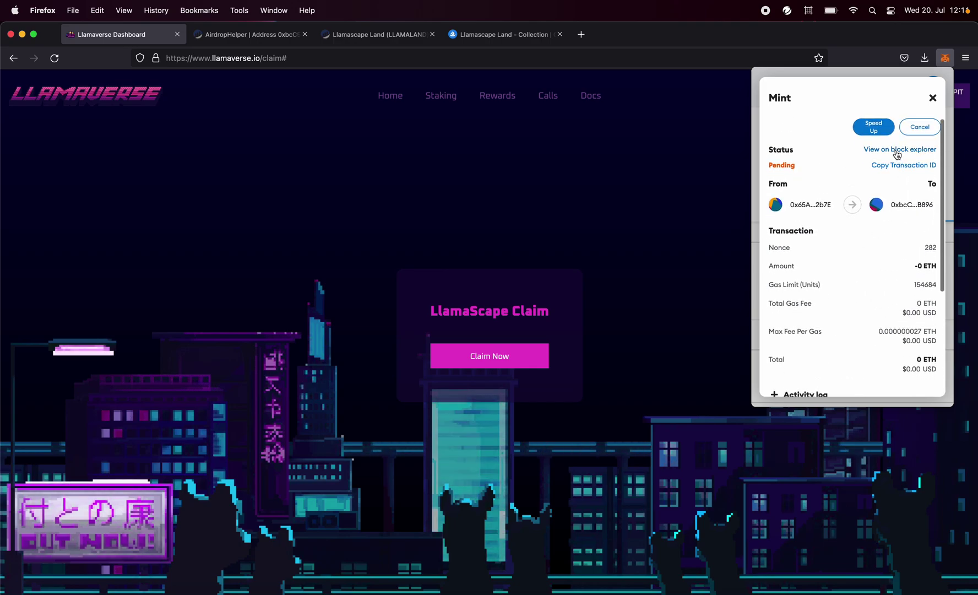
left_click(900, 150)
scroll(859, 272, "down", 5)
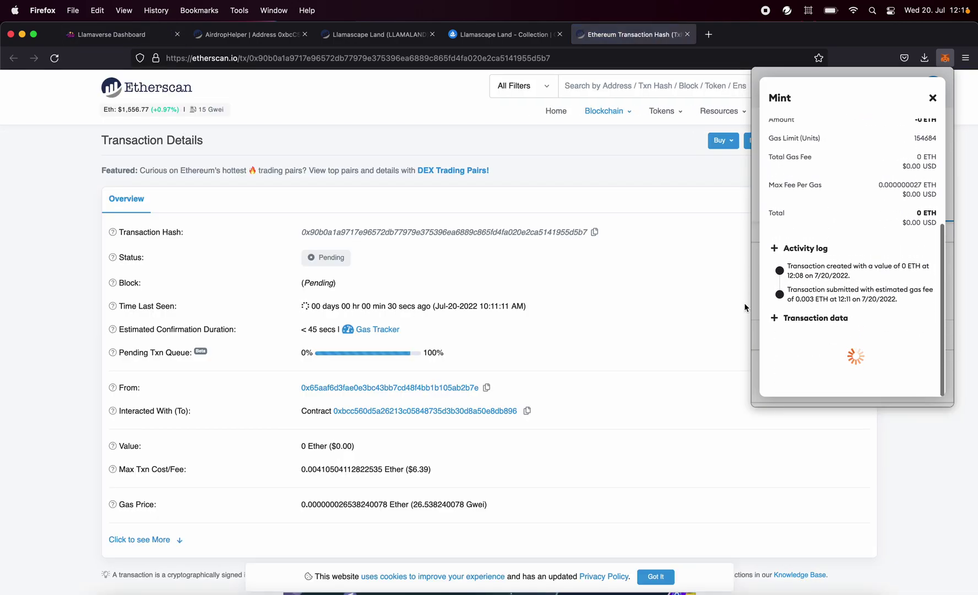
left_click(485, 308)
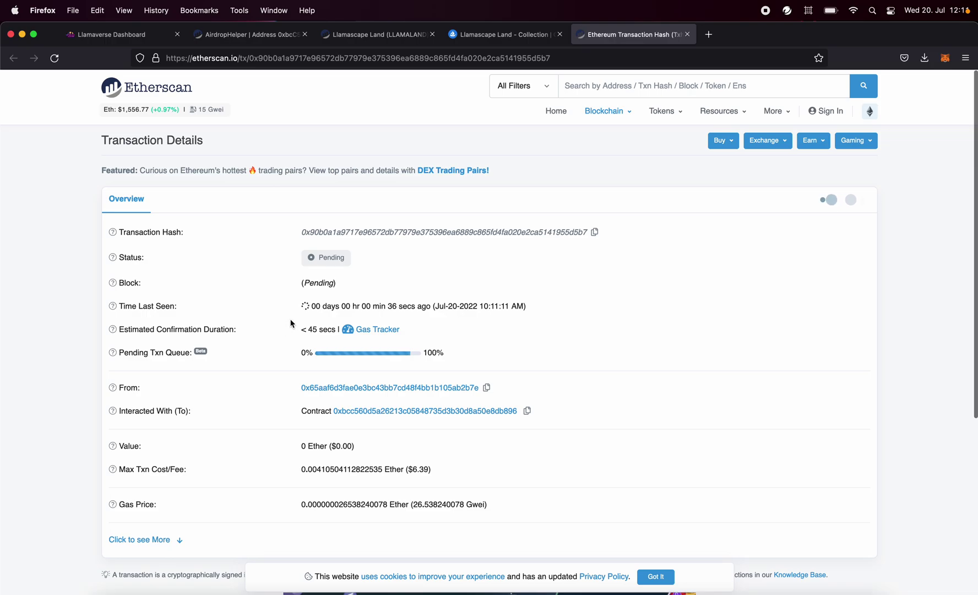
Step: Expand the additional transaction details on Etherscan and review the gas information and transaction status
left_click(152, 548)
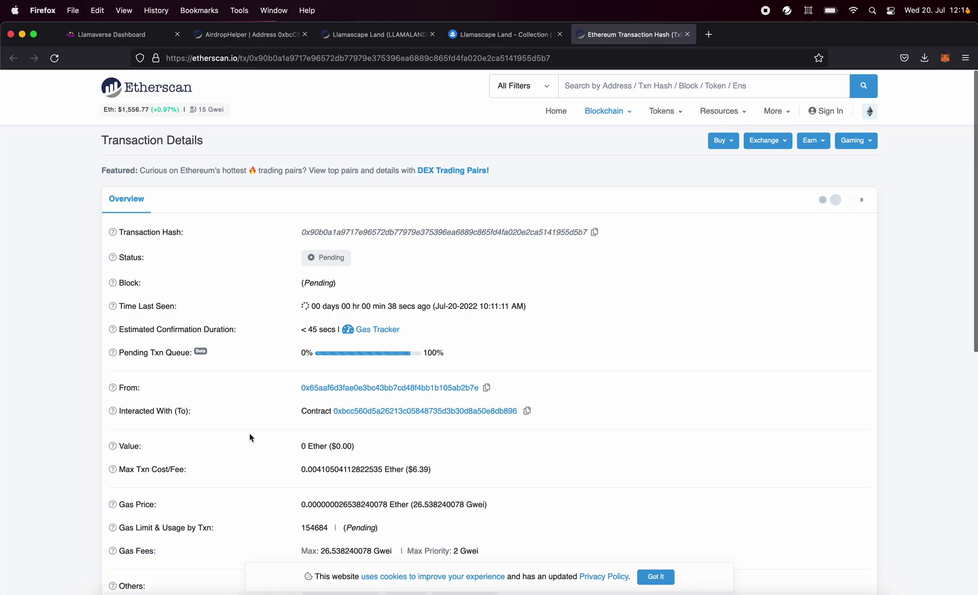
scroll(250, 436, "down", 4)
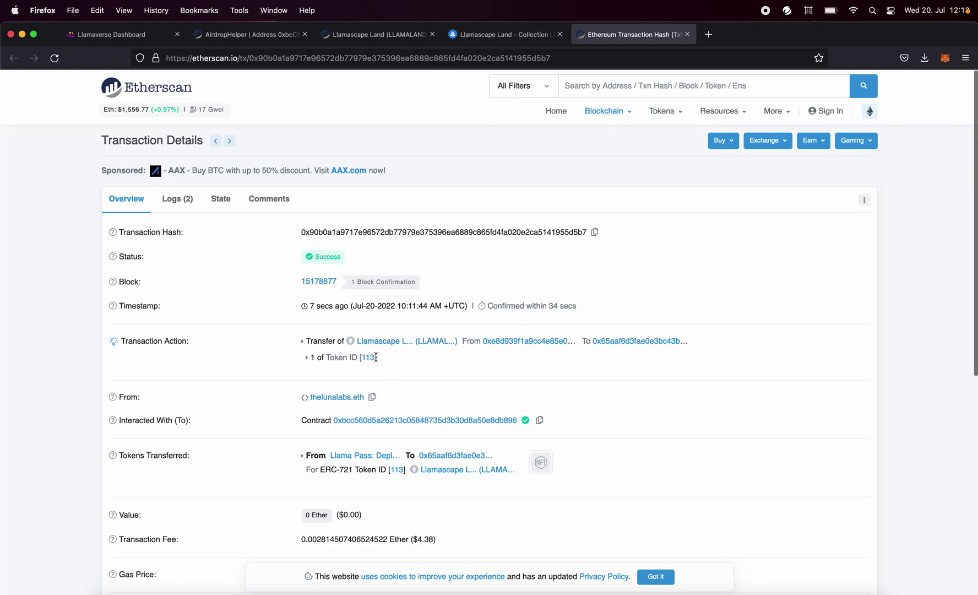
Step: Search the Llamascape Land collection on OpenSea for token 113 and open Llamascape Plot #113
left_click(484, 35)
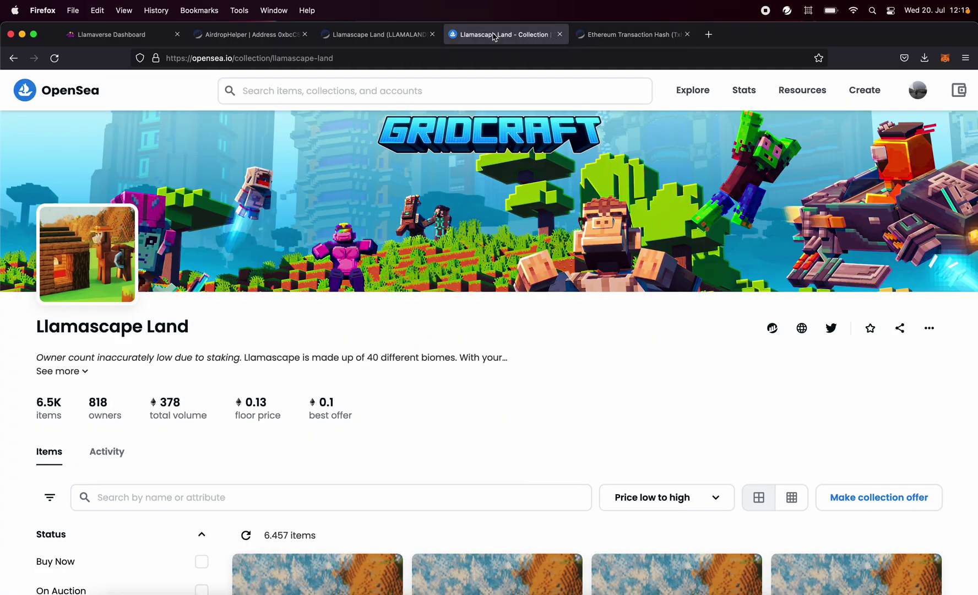
scroll(432, 238, "down", 10)
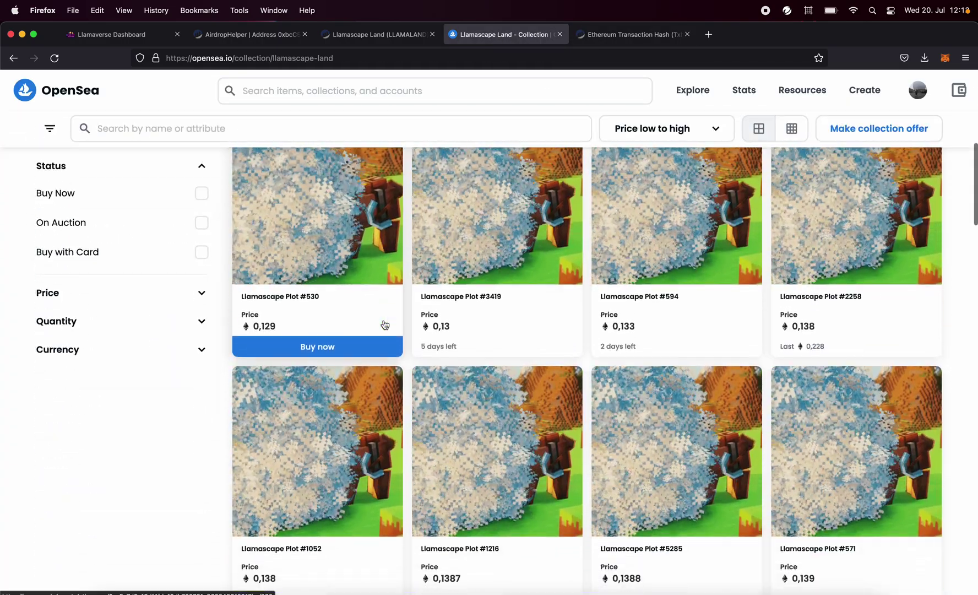
scroll(384, 323, "up", 3)
left_click(243, 282)
type("113")
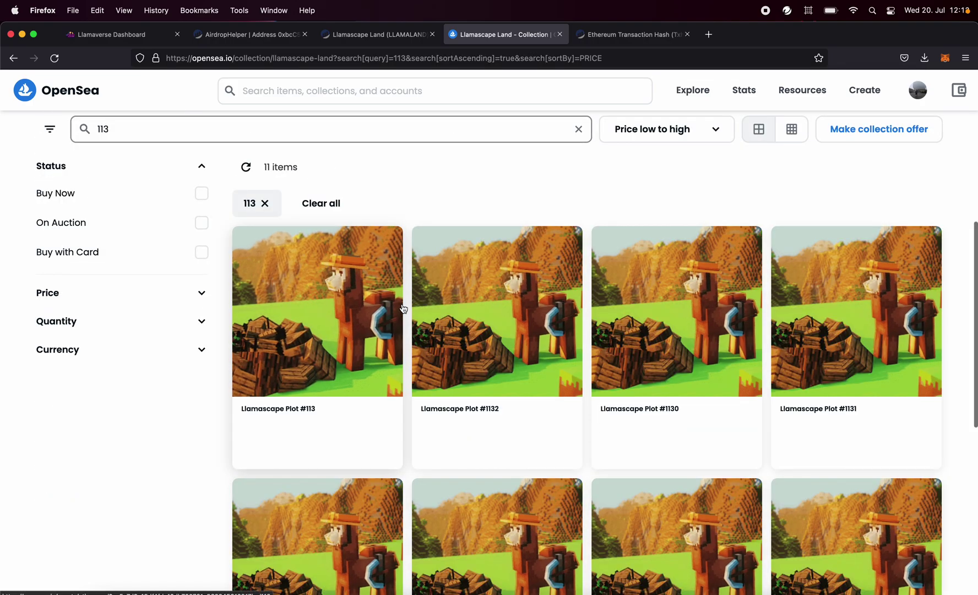
left_click(325, 311)
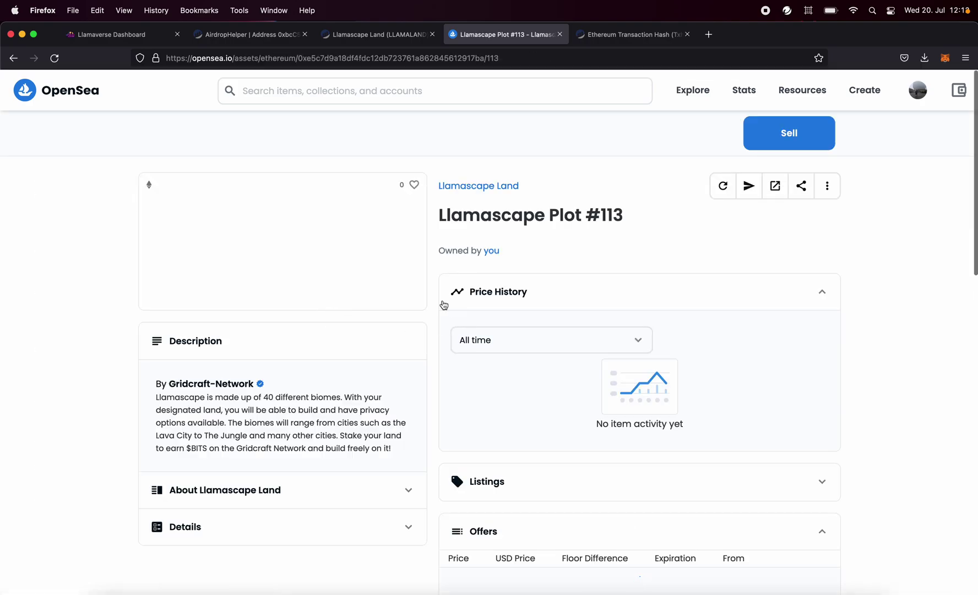